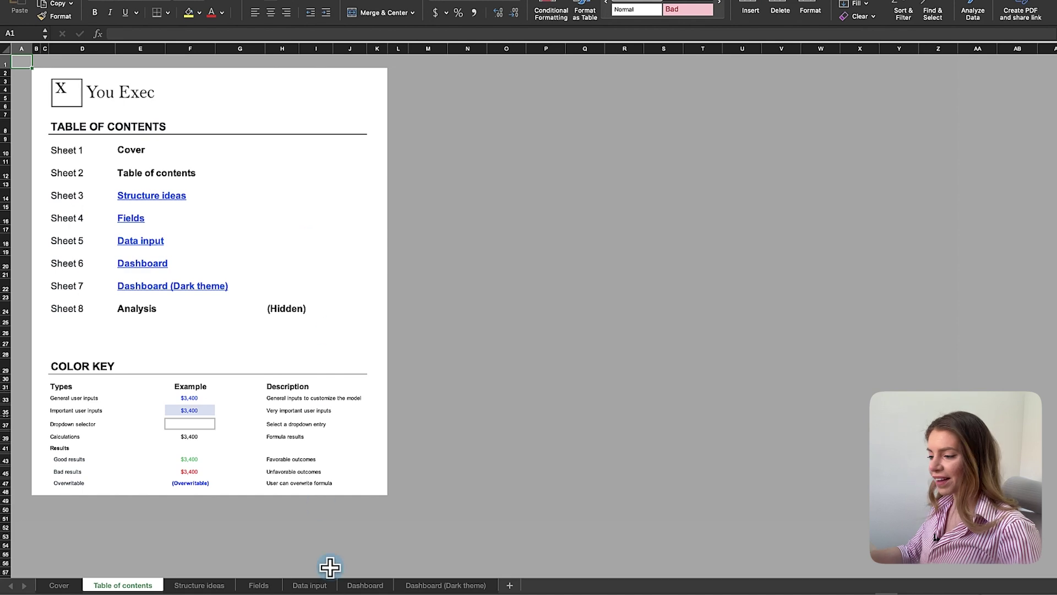
Step: View the Data input sheet and the Dashboard sheet of the workbook
left_click(317, 584)
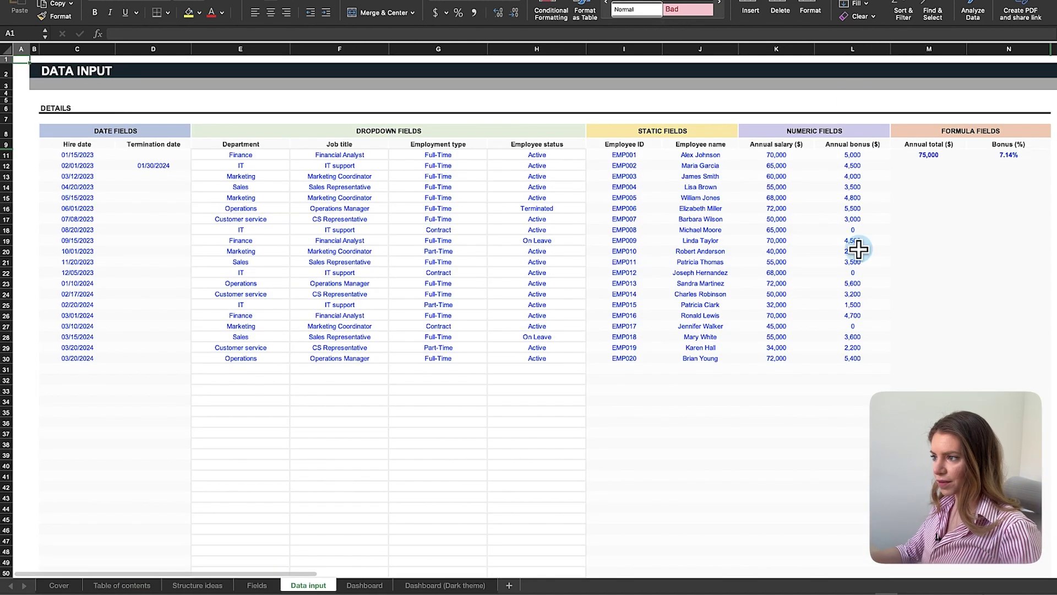
left_click(363, 586)
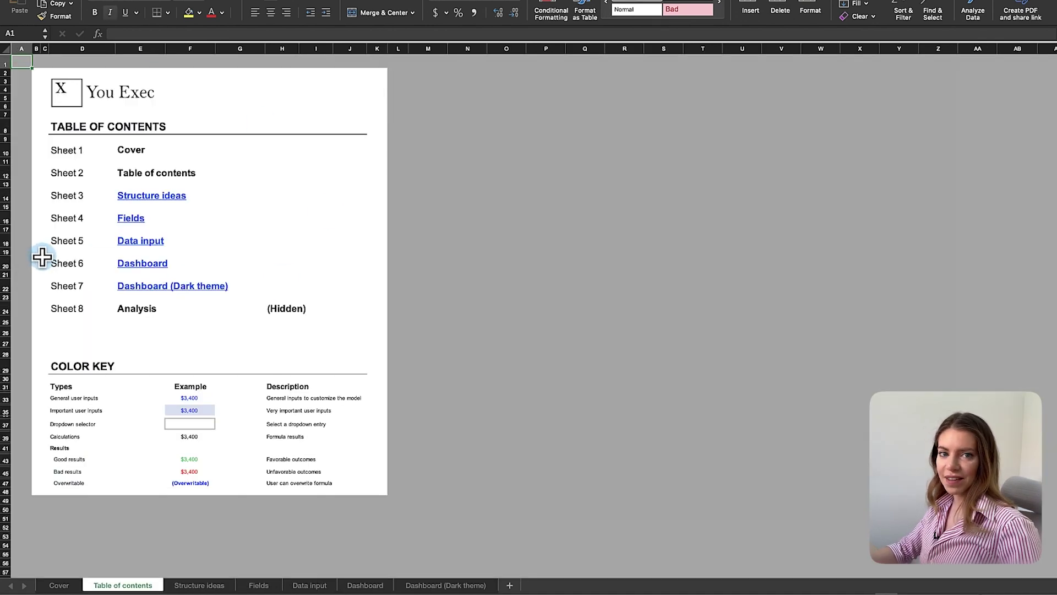
Step: Look over the date, dropdown, text, numeric and formula column types on the Fields sheet
left_click(260, 585)
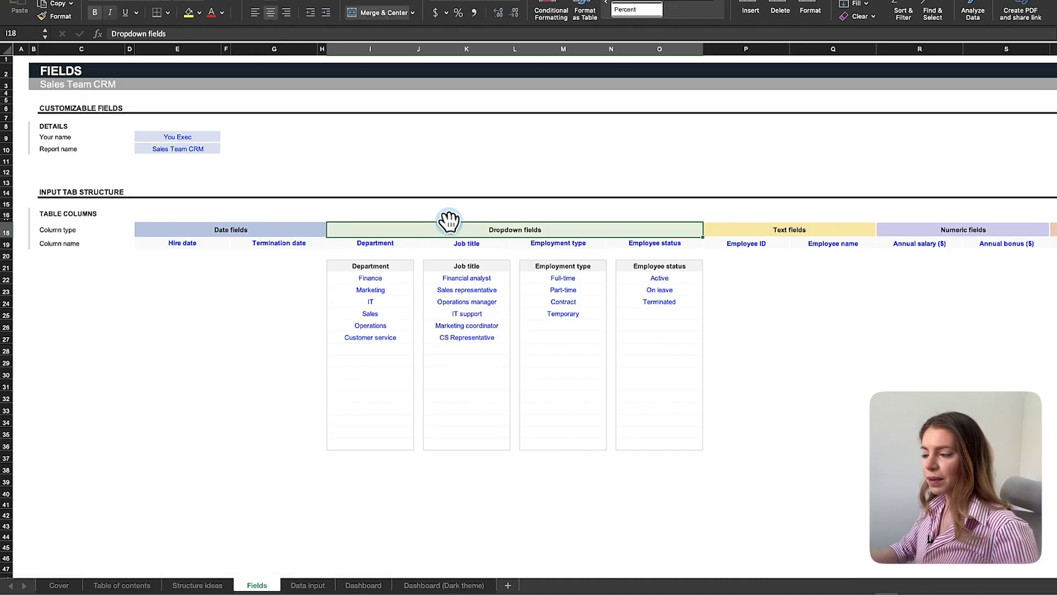
left_click(210, 228)
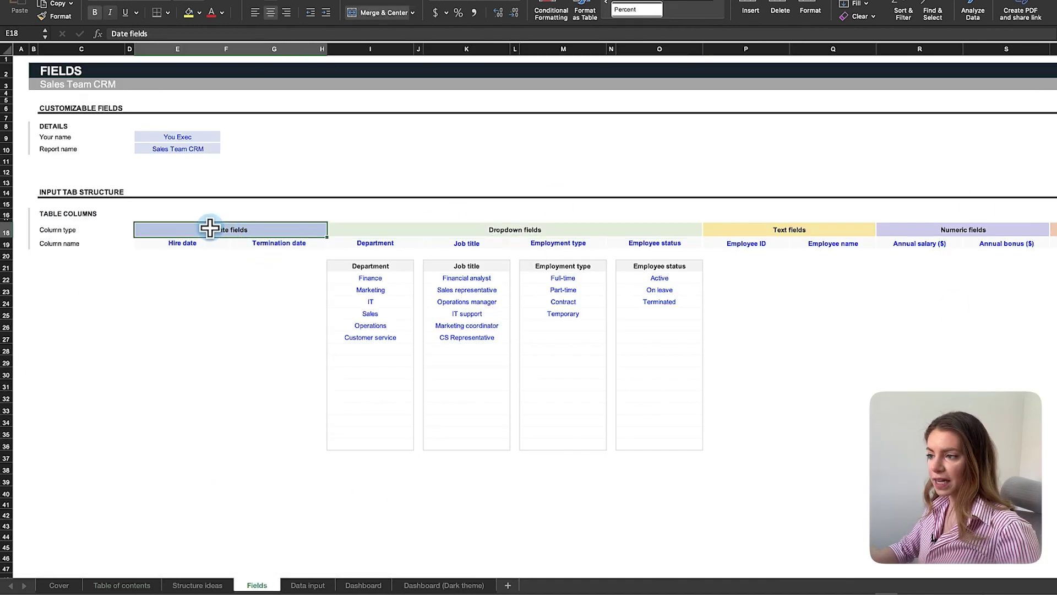
left_click(468, 230)
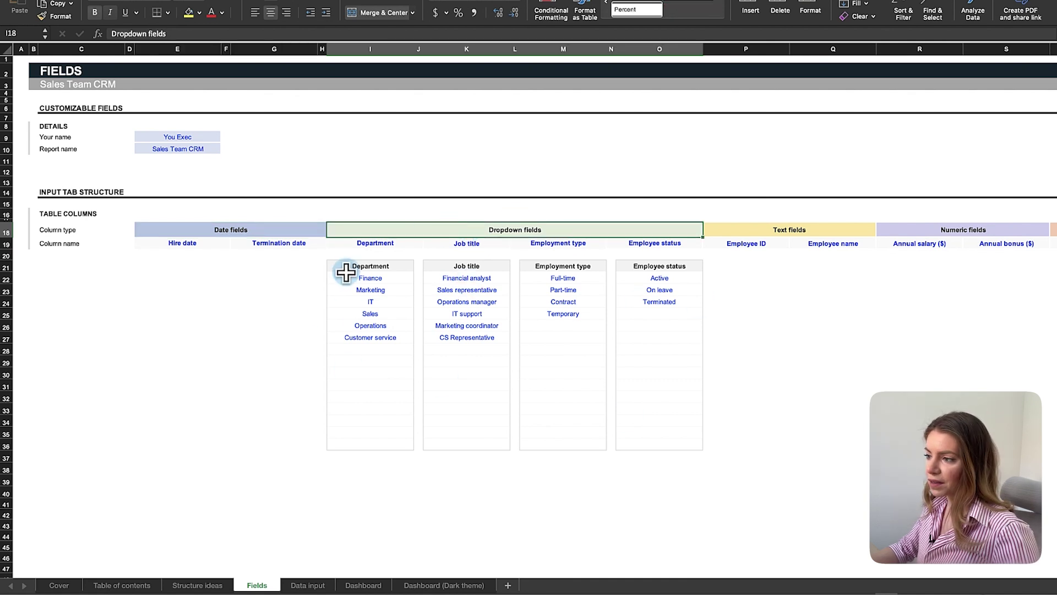
left_click(765, 230)
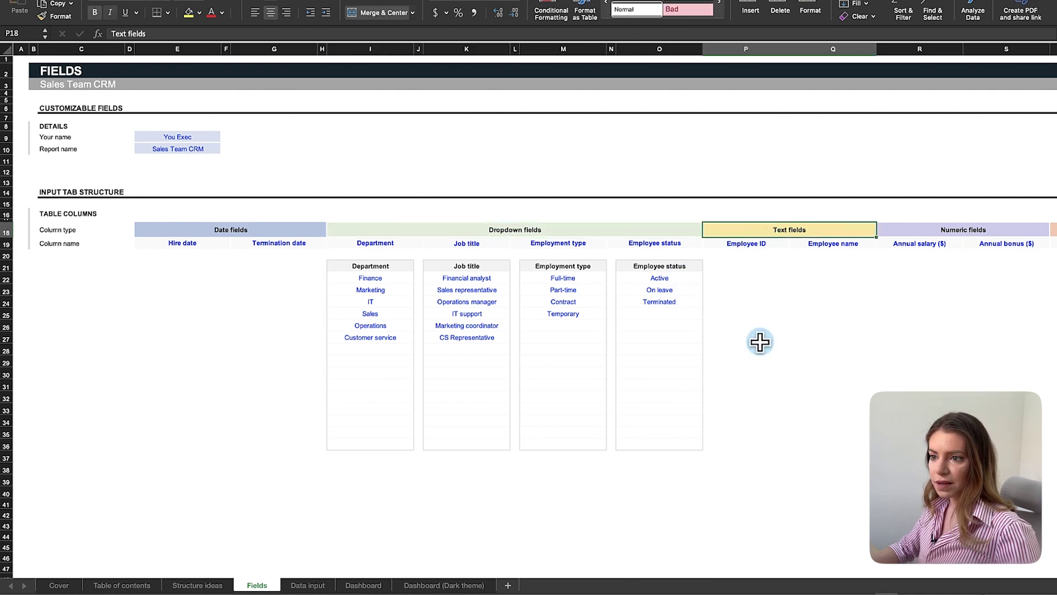
left_click(951, 593)
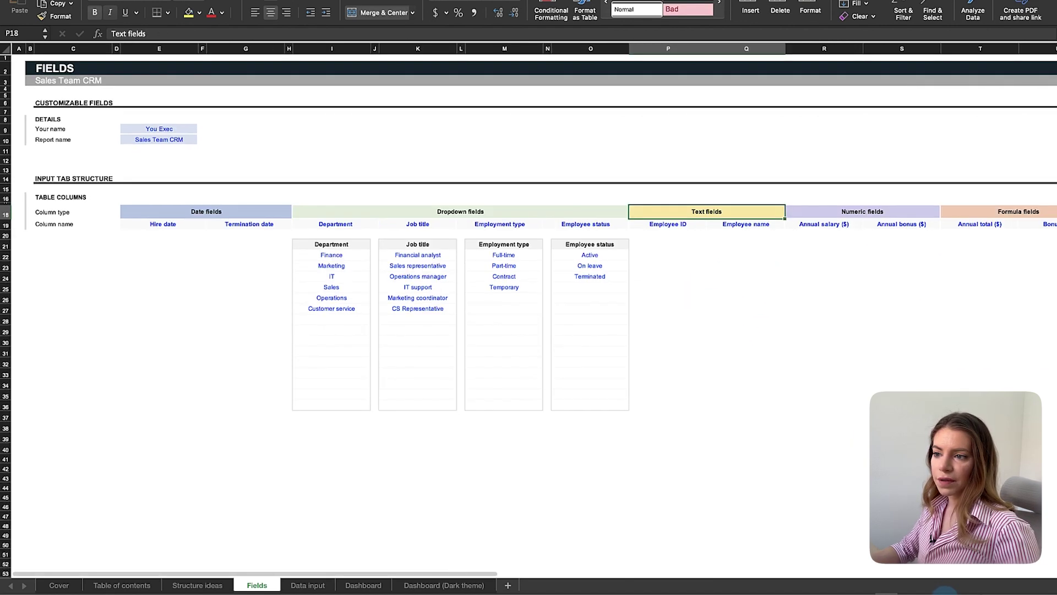
left_click(828, 208)
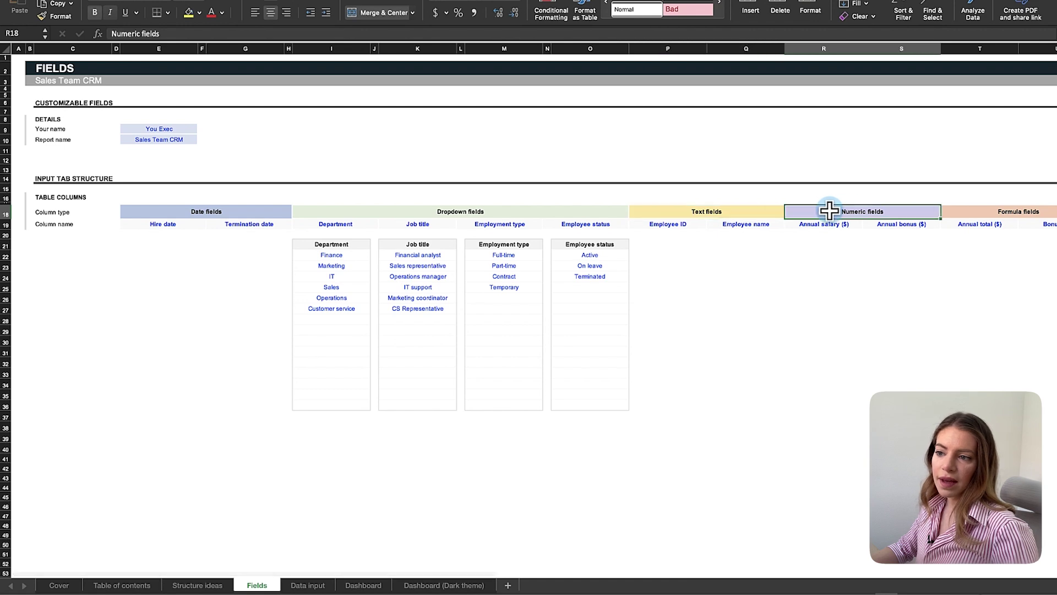
left_click(980, 208)
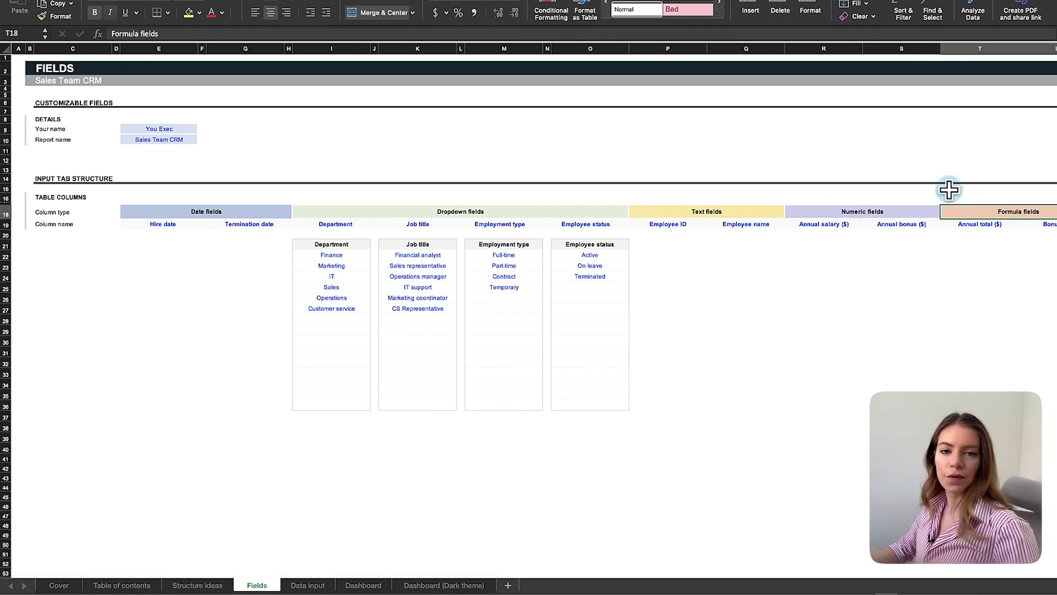
Step: Read through the example table structures on the Structure ideas sheet and return to its beginning
left_click(197, 585)
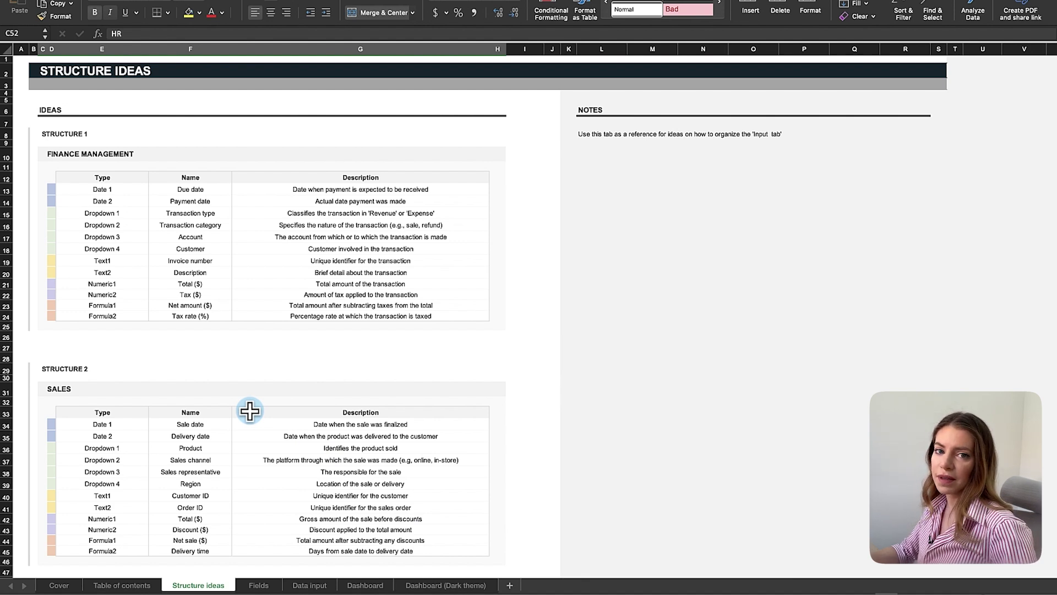
scroll(371, 356, "down", 5)
scroll(370, 357, "down", 8)
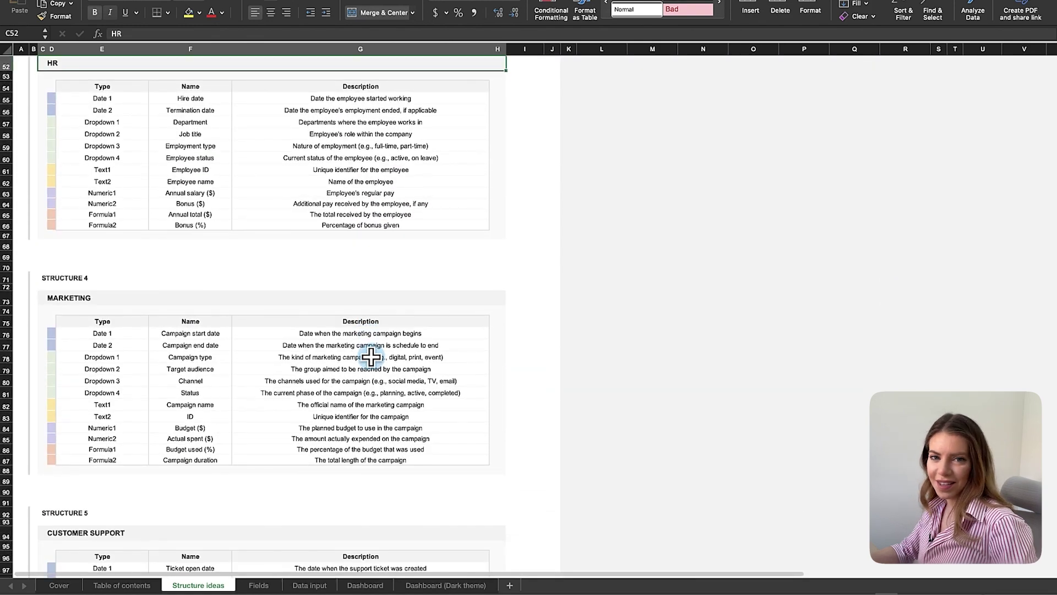
key("ctrl+Home")
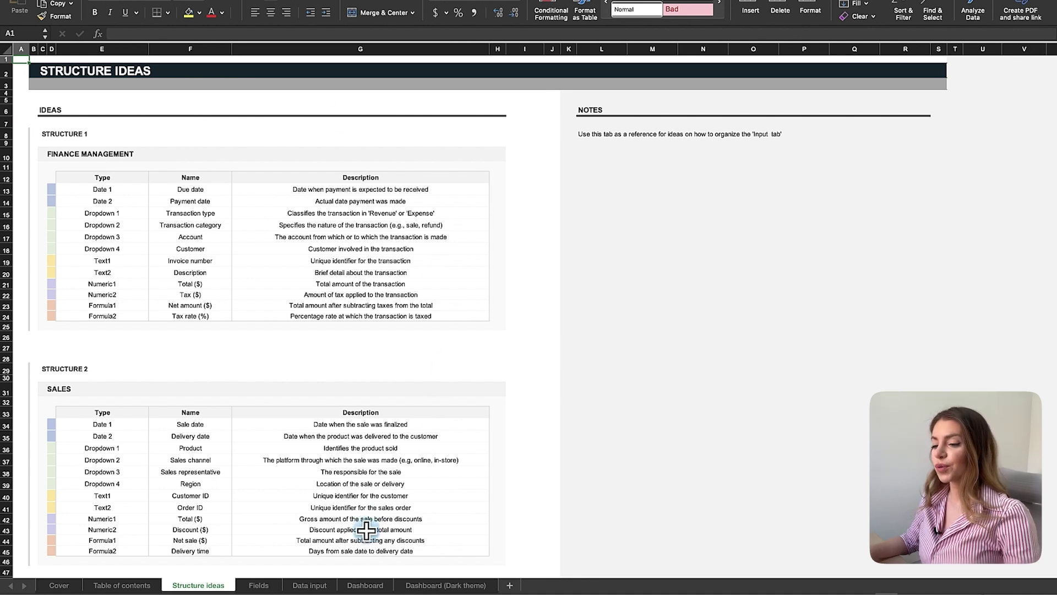
Step: On the Fields sheet, rename the two date field columns to "Hire date" and "Fire date"
left_click(261, 588)
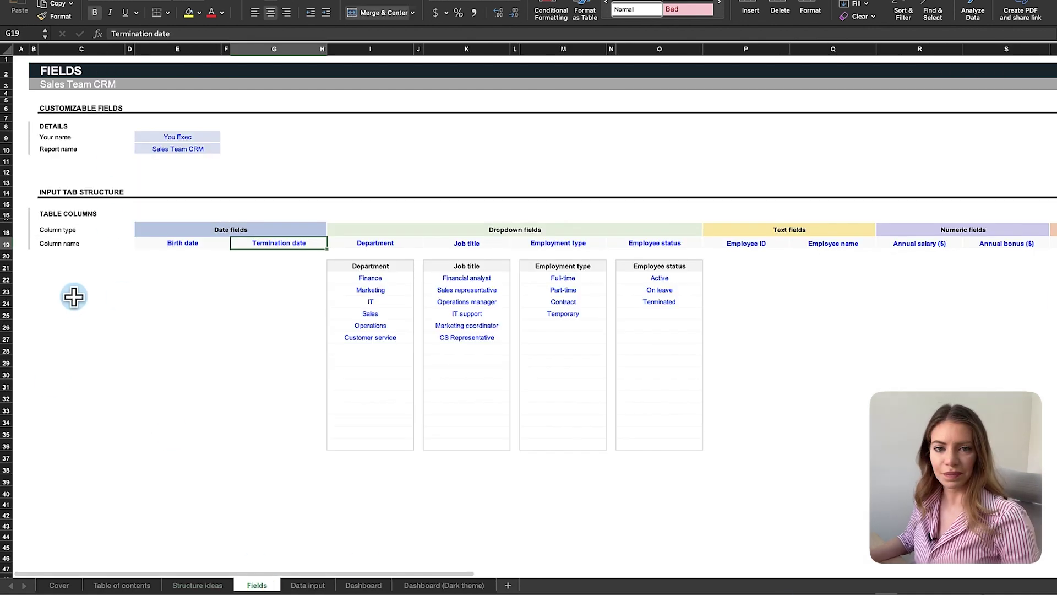
left_click(187, 246)
double_click(175, 244)
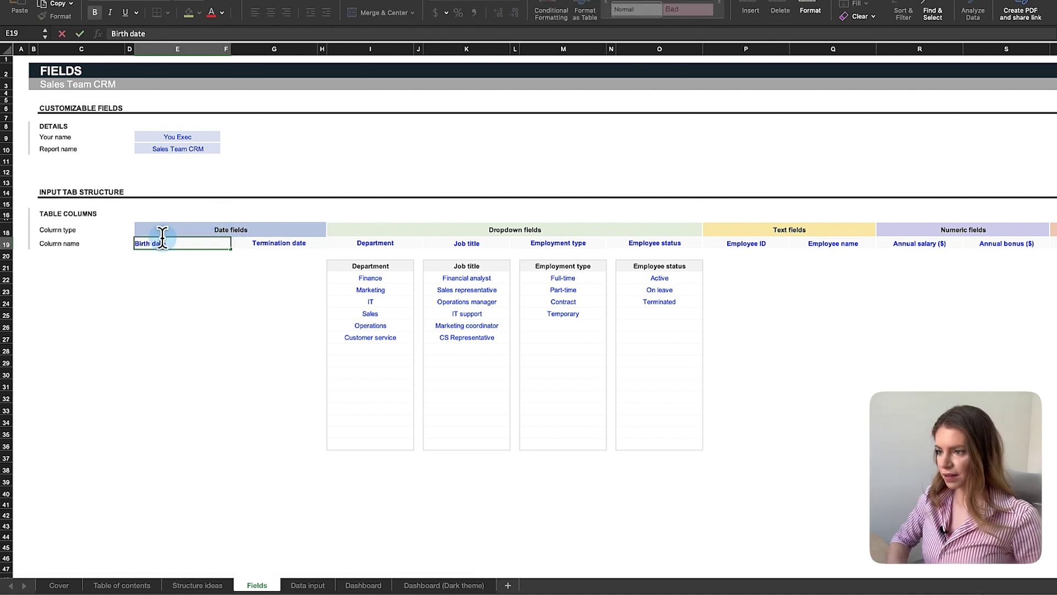
key("BackSpace")
key("BackSpace")
key("BackSpace")
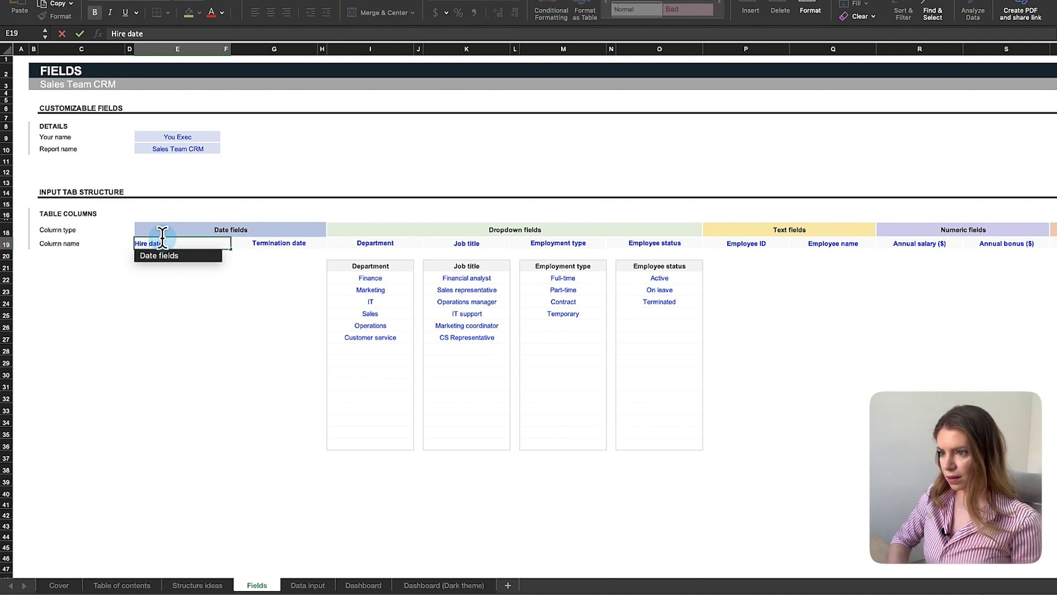
type("Hire")
key("Tab")
double_click(289, 245)
type("Fire")
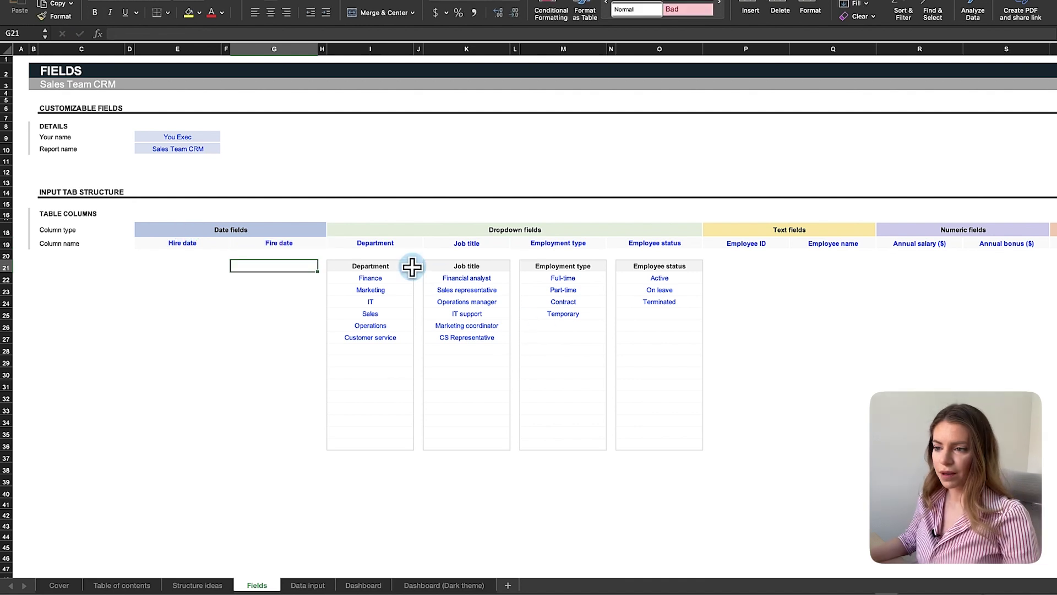
Step: Rename the Department column in the dropdown fields to "Functions"
double_click(368, 244)
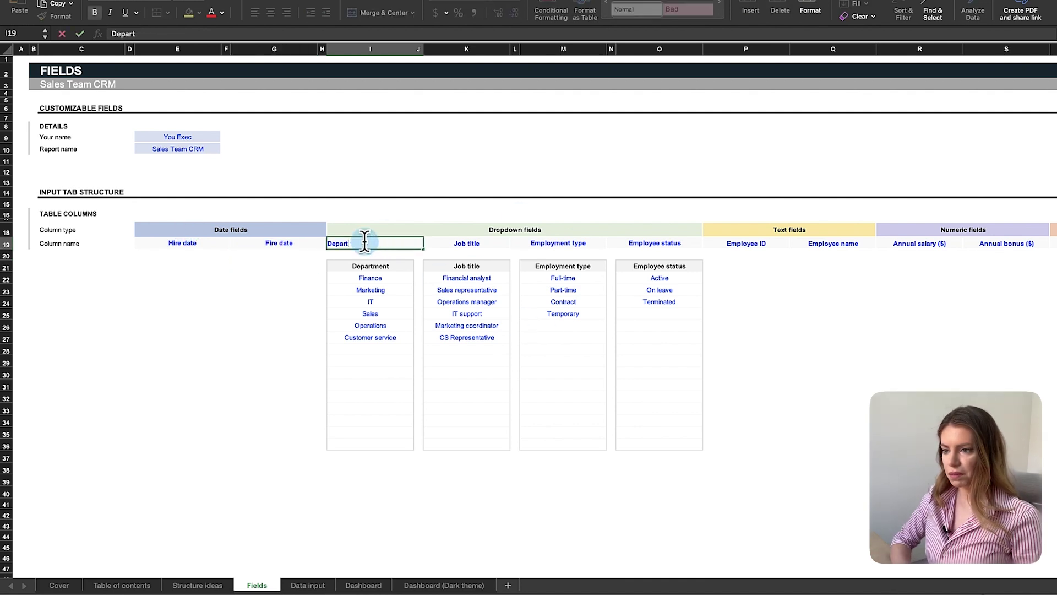
key("BackSpace")
key("BackSpace")
key("BackSpace")
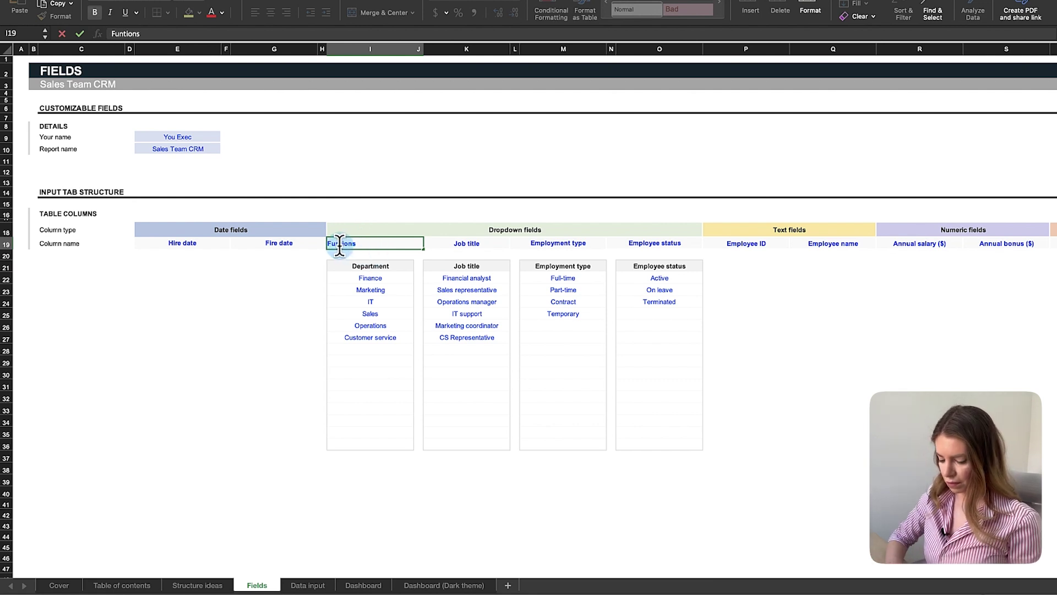
Step: Replace the first three entries of the Functions dropdown list with QA, Engineers and Designer
left_click(363, 278)
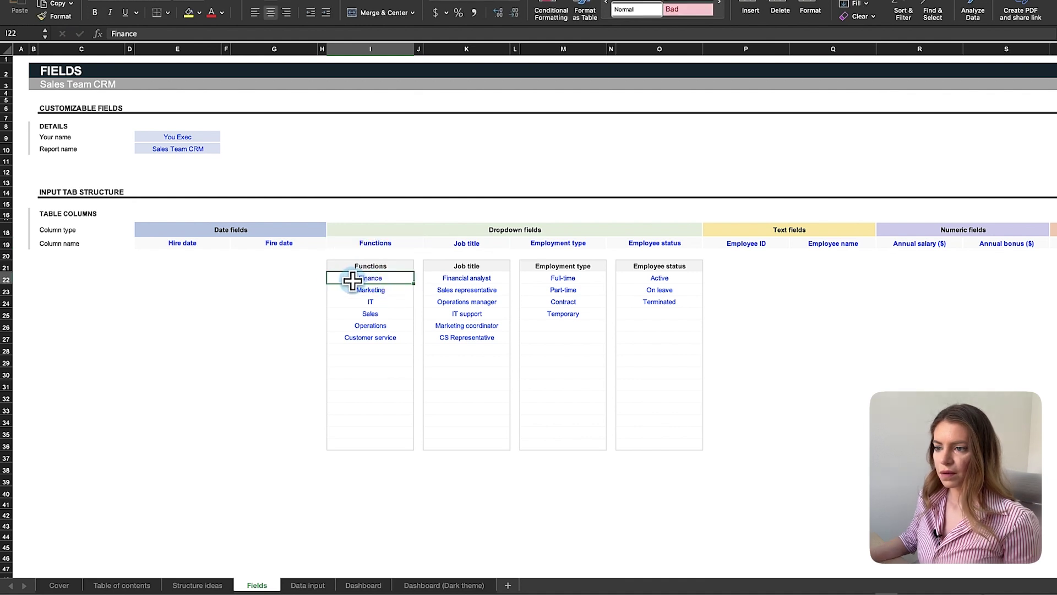
left_click_drag(353, 280, 279, 271)
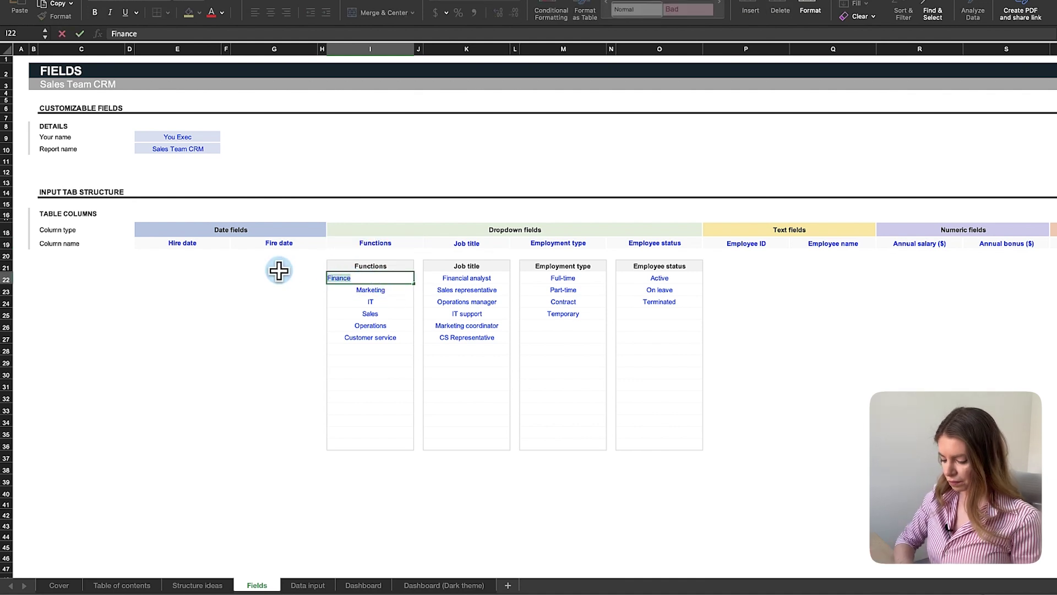
left_click(358, 289)
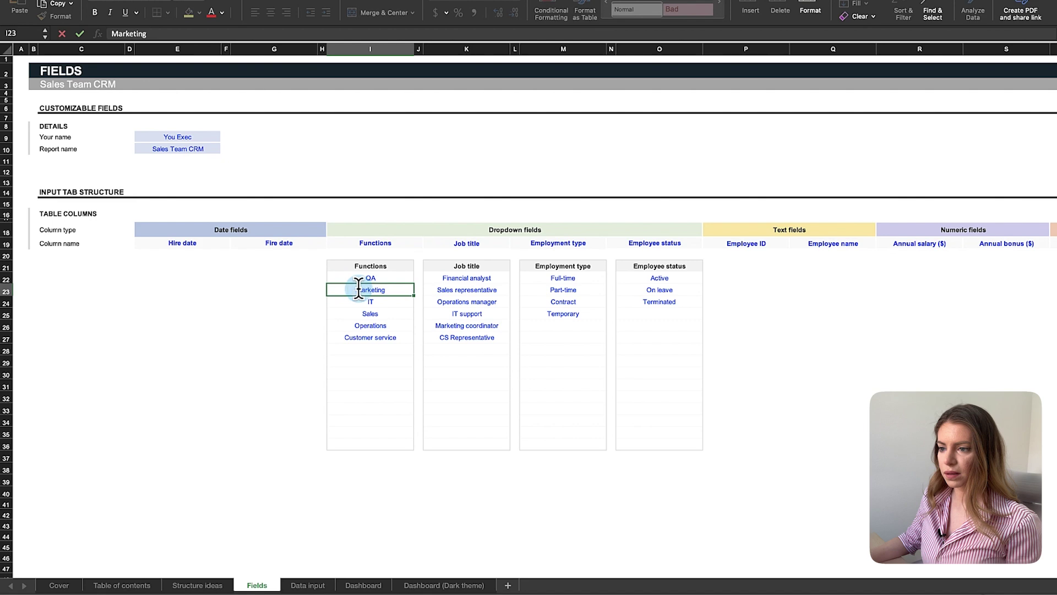
left_click_drag(358, 289, 238, 277)
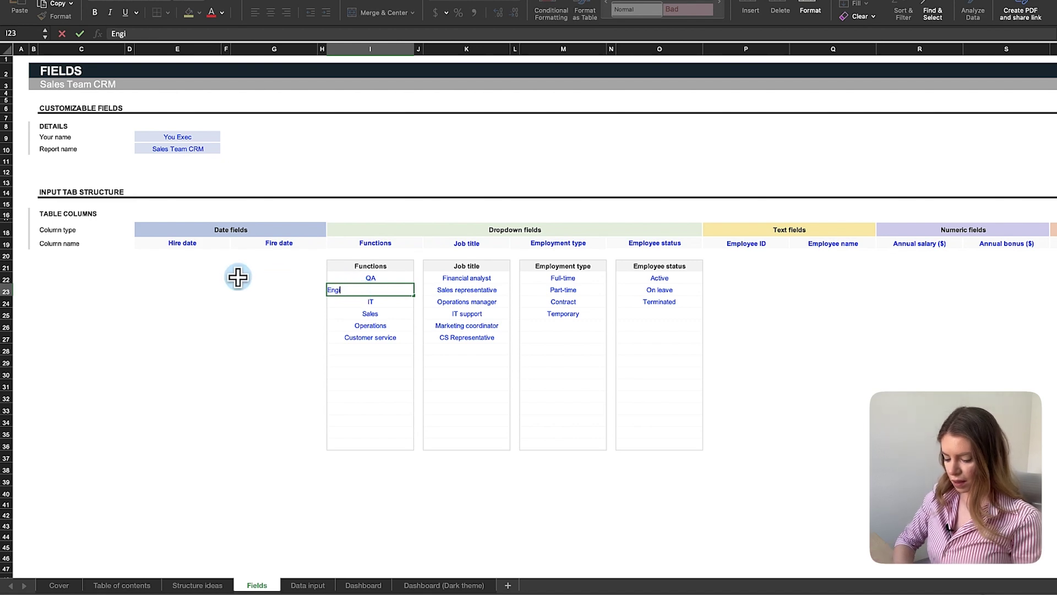
type("Engineers")
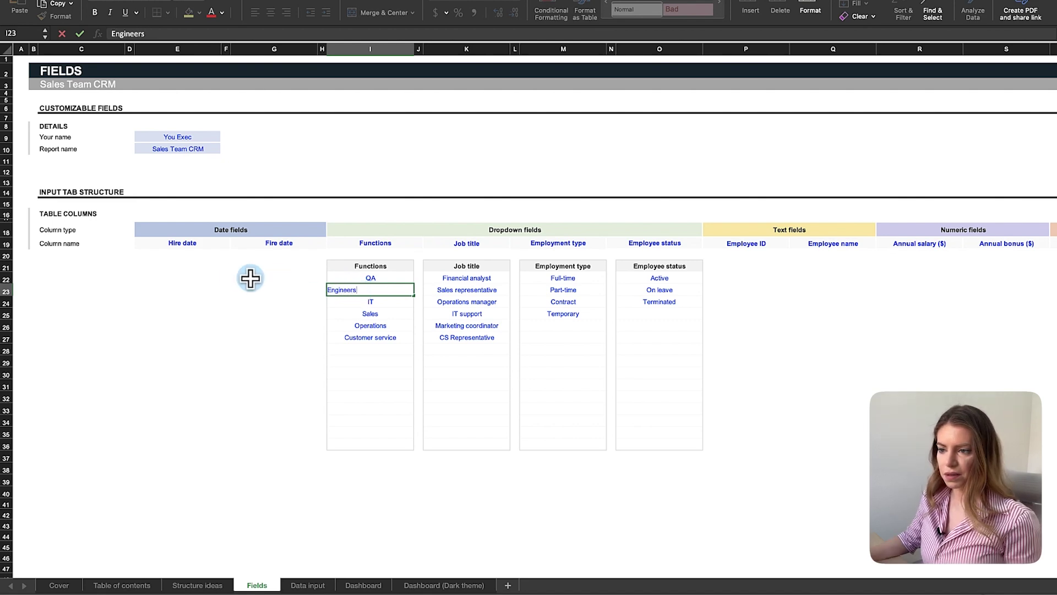
left_click(361, 301)
left_click_drag(369, 302, 259, 287)
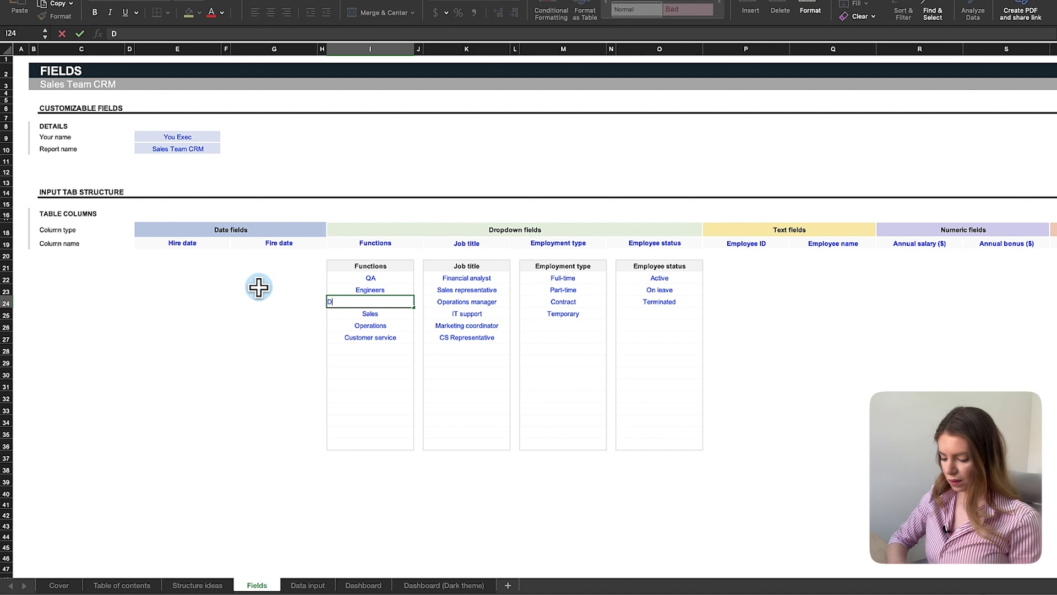
Step: Clear the leftover Sales, Operations and Customer service entries from the Functions list
left_click(360, 314)
left_click_drag(360, 316, 363, 346)
key("Delete")
left_click(430, 374)
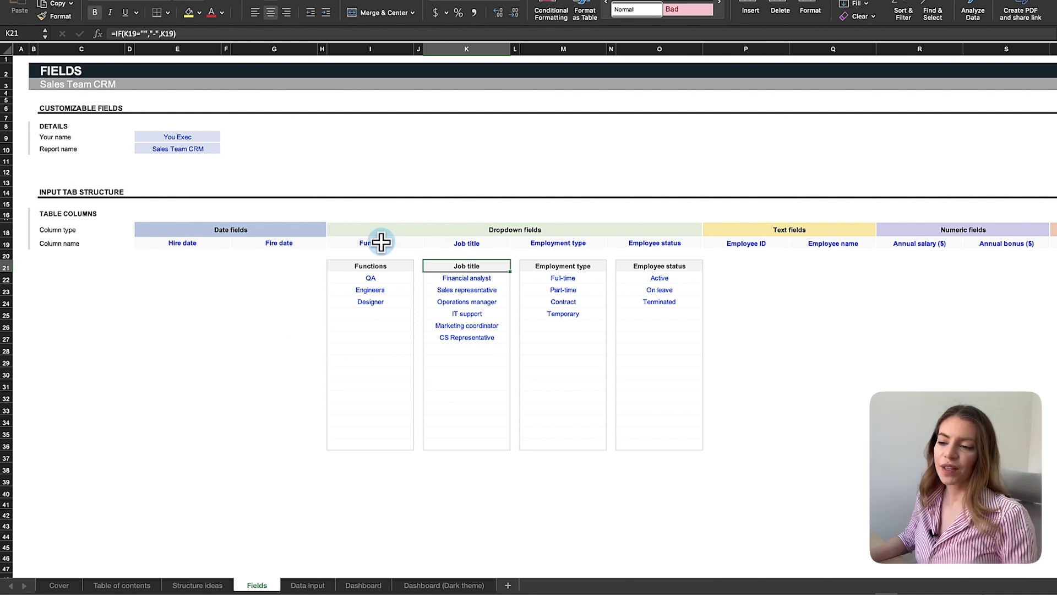
Step: Examine the dropdown list headers and how they link to the column names, as well as the field type headings
left_click(448, 244)
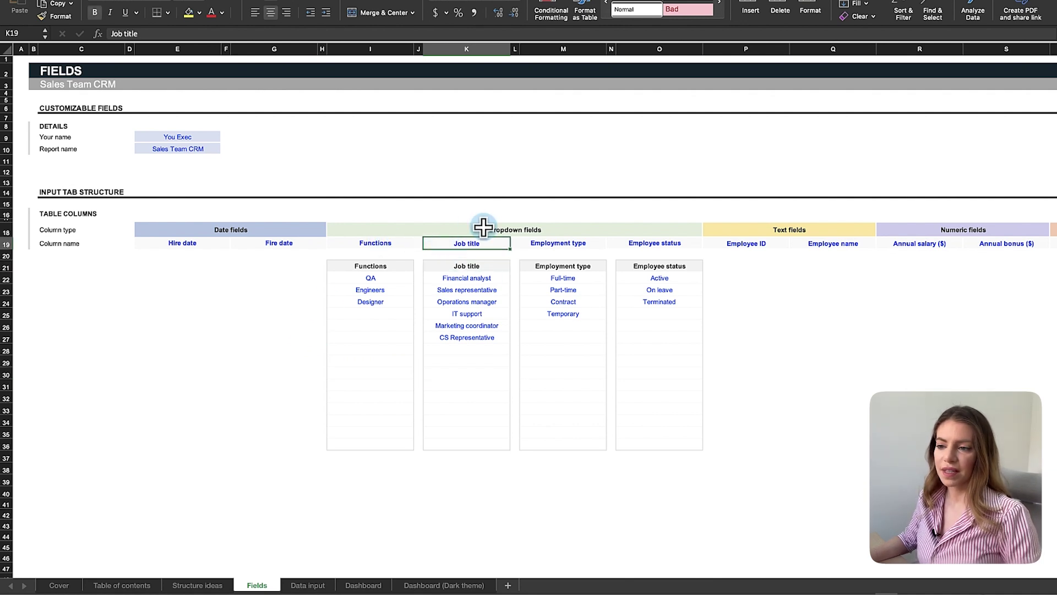
left_click(545, 268)
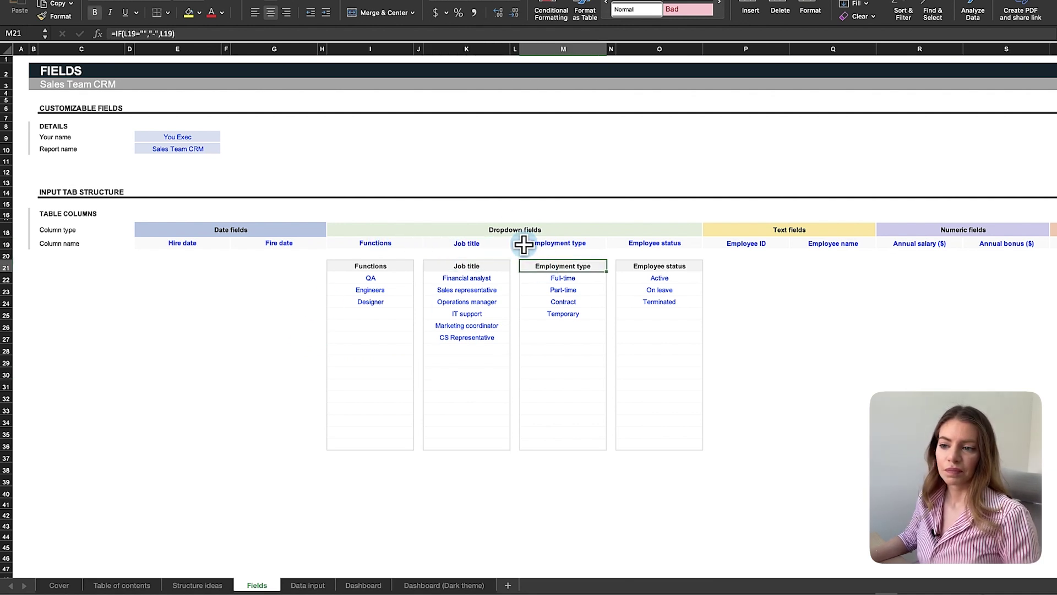
left_click(645, 270)
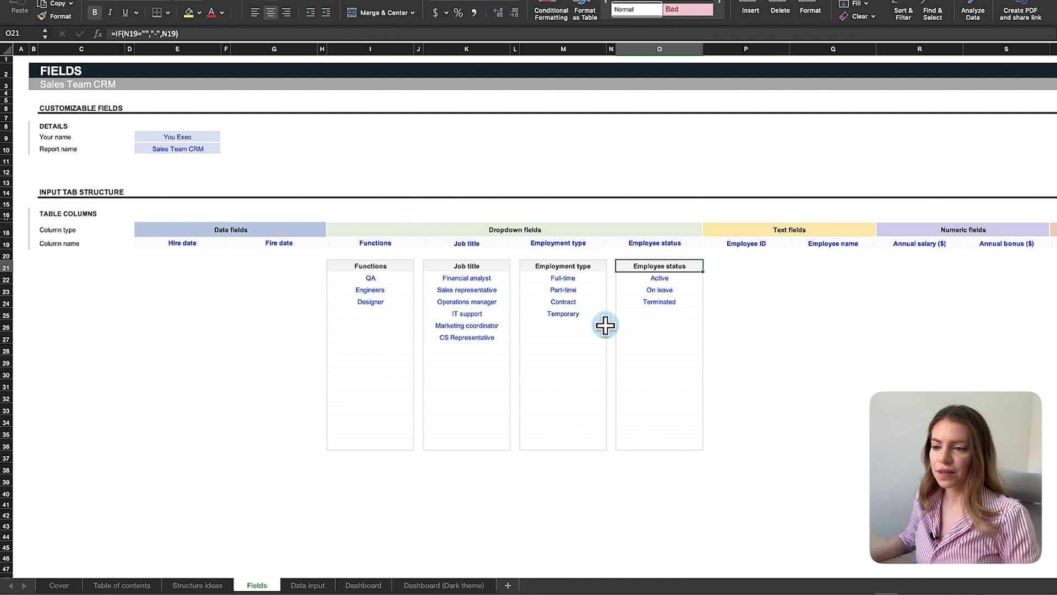
left_click(384, 265)
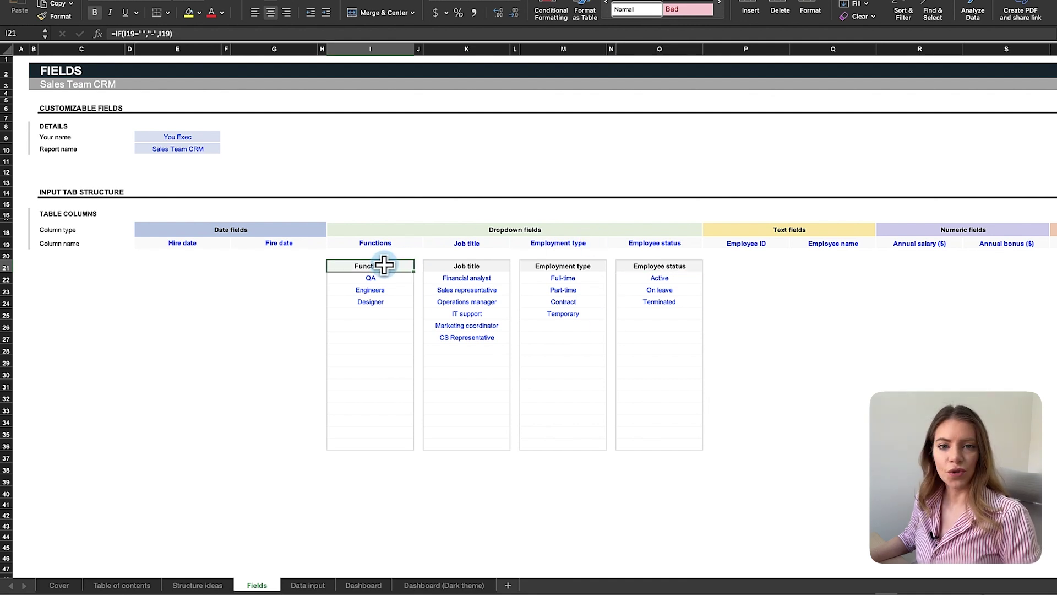
left_click(474, 270)
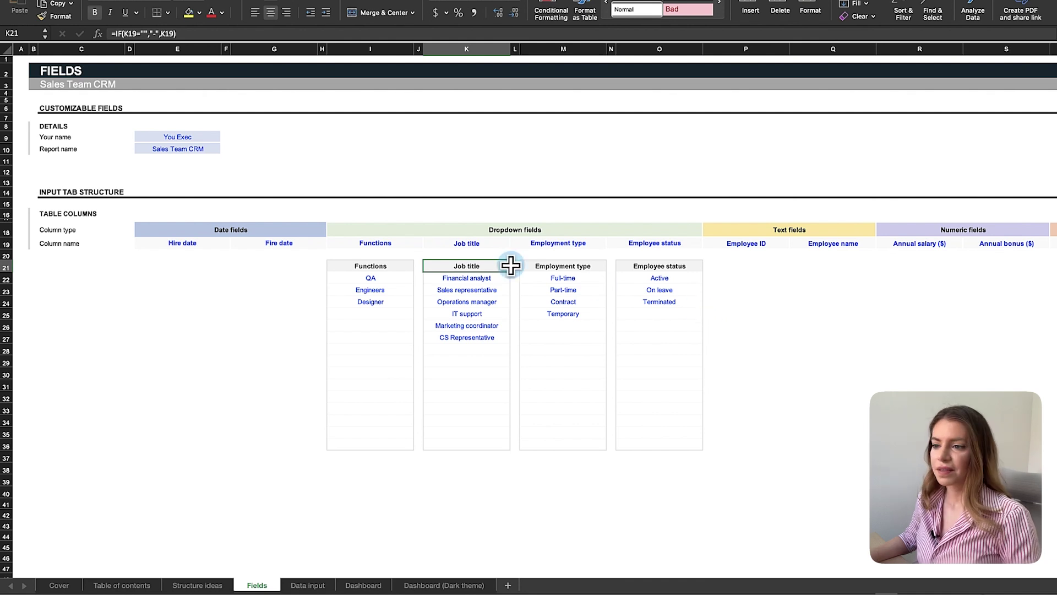
left_click(307, 233)
left_click(410, 229)
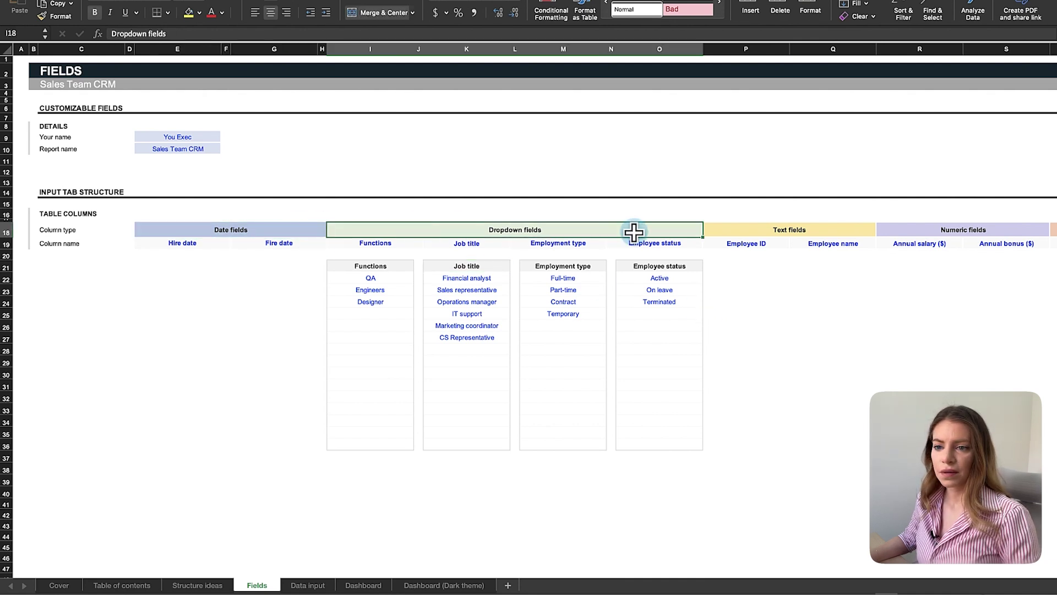
left_click(737, 230)
left_click(889, 231)
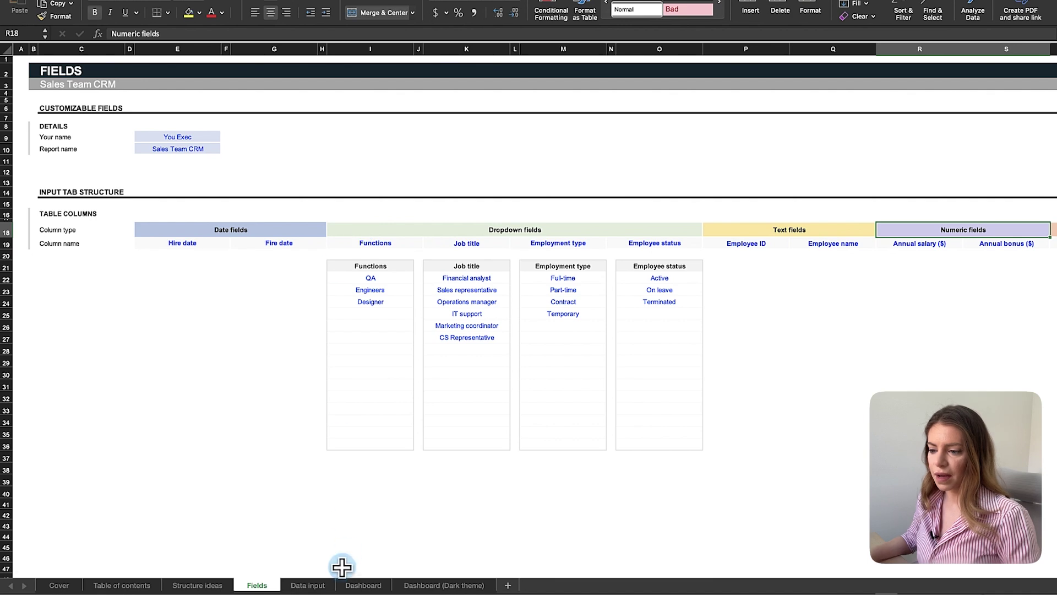
Step: Check the date, dropdown and numeric field headings on the Data input sheet against the edited column names
left_click(318, 586)
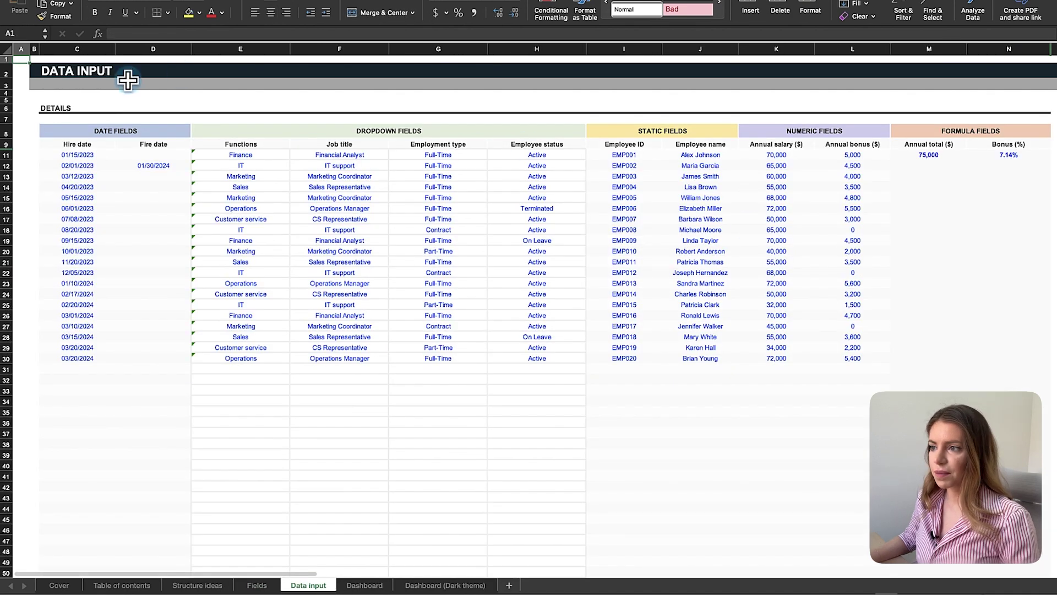
left_click(132, 135)
left_click(266, 134)
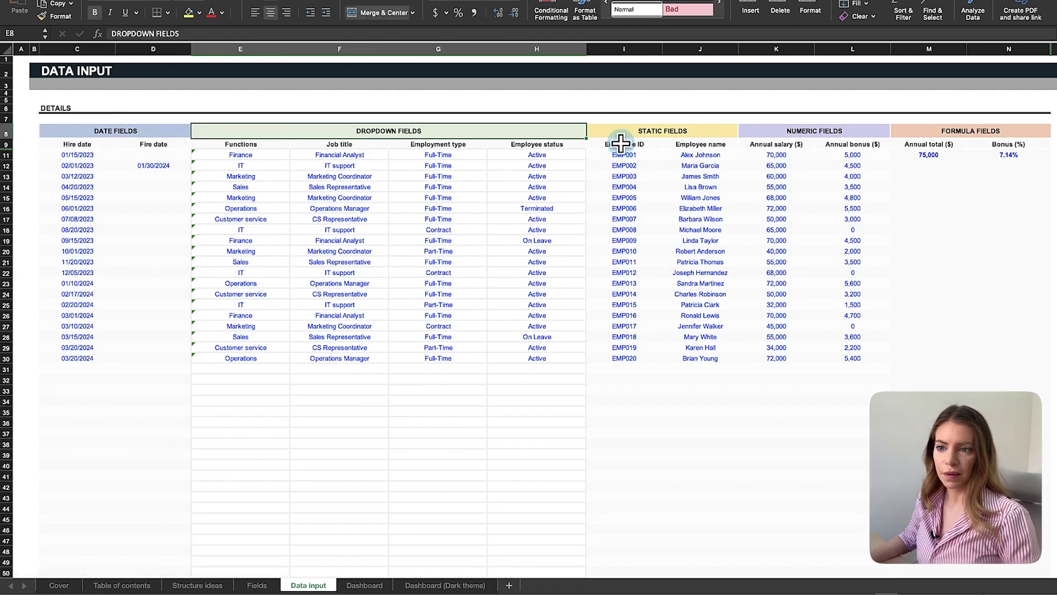
left_click(767, 135)
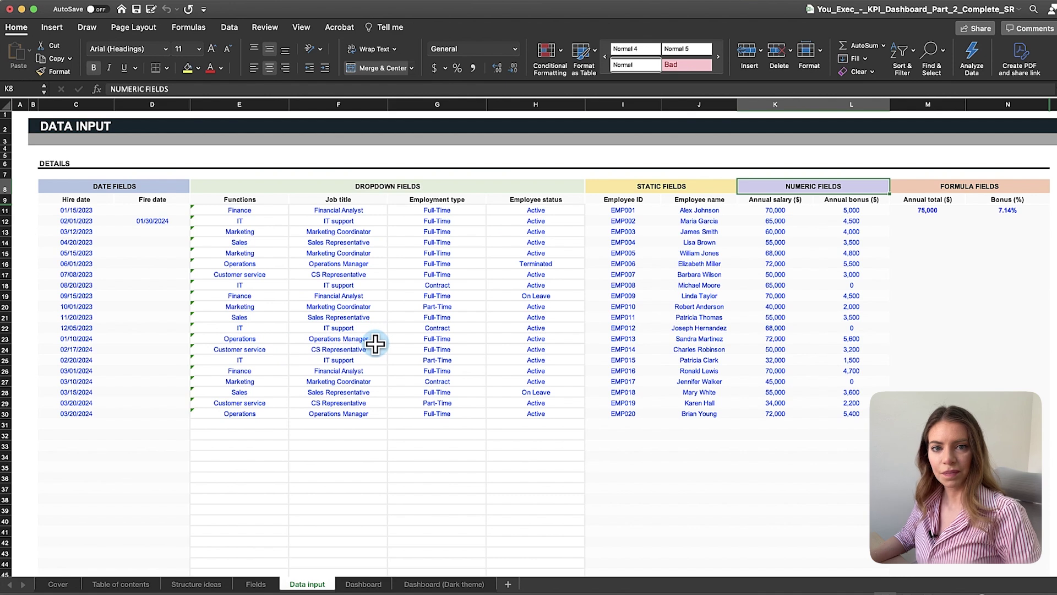
Step: Rename the first formula column on the Fields sheet, Annual total ($), to employment days
left_click(364, 584)
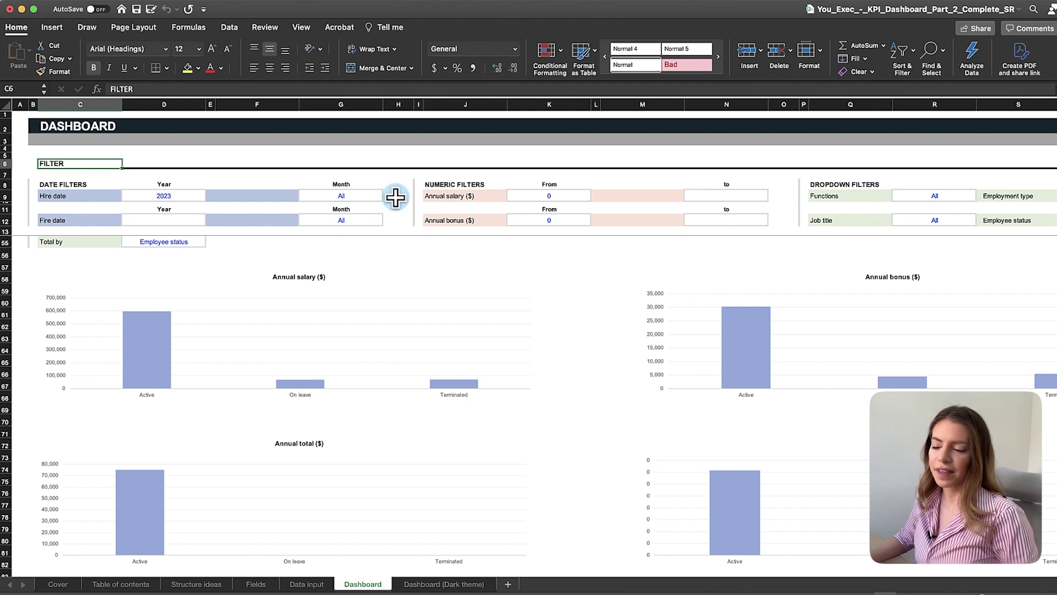
left_click(256, 584)
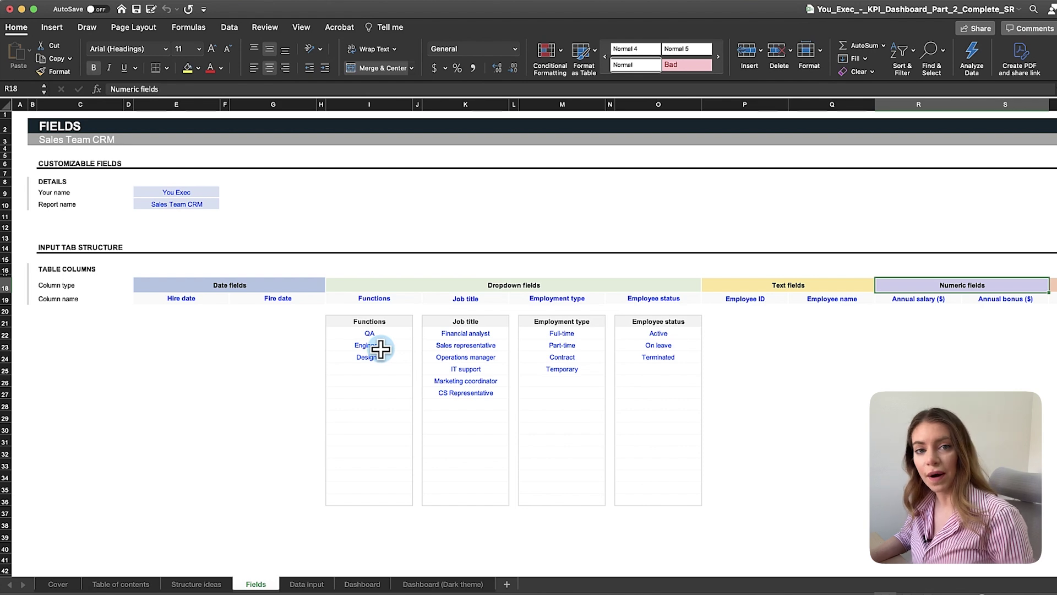
left_click_drag(446, 573, 647, 576)
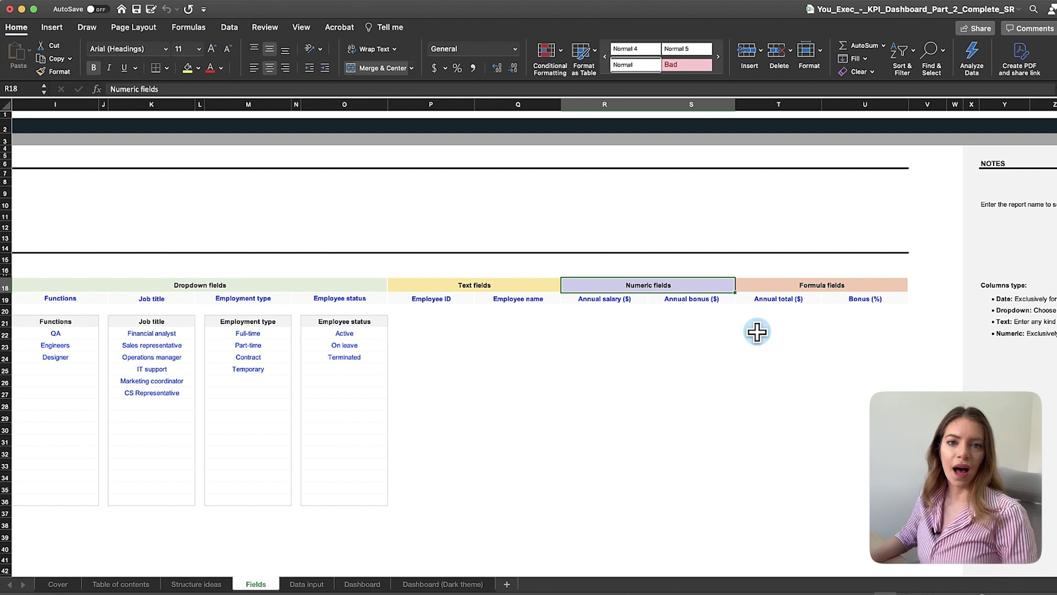
double_click(775, 299)
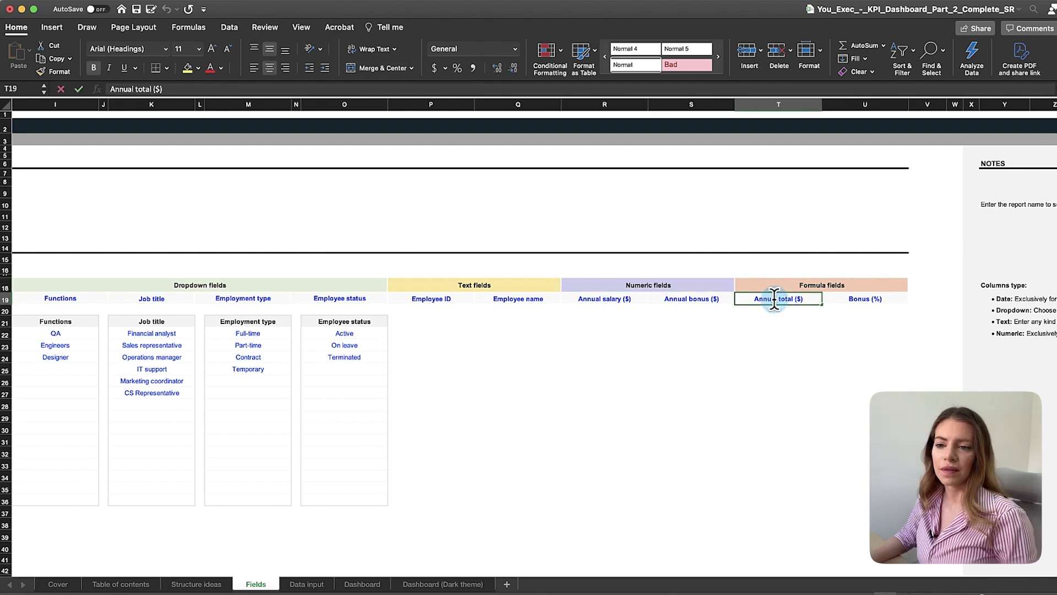
left_click_drag(809, 299, 738, 298)
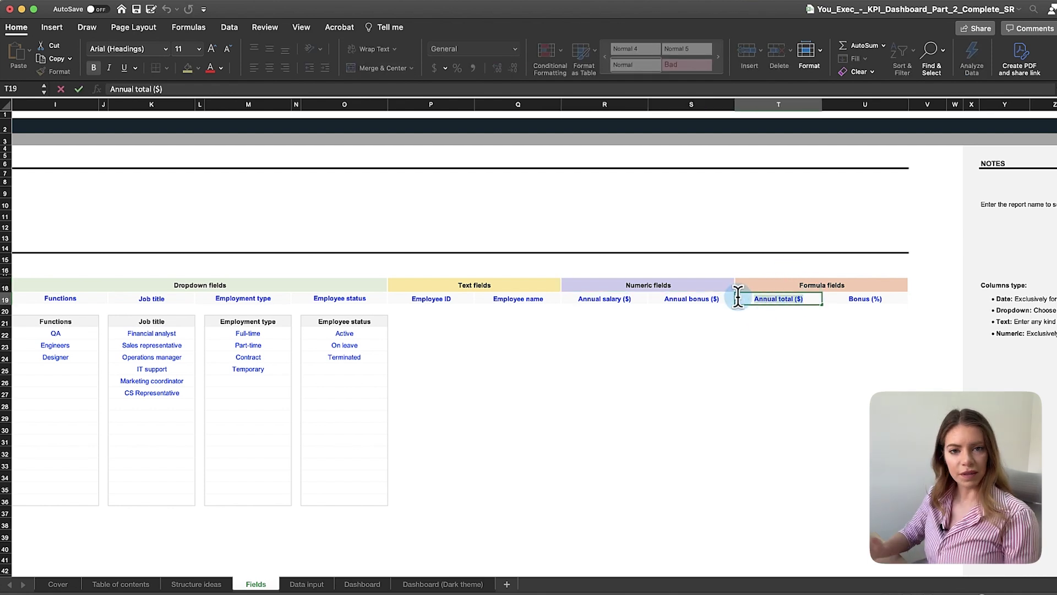
type("employment days")
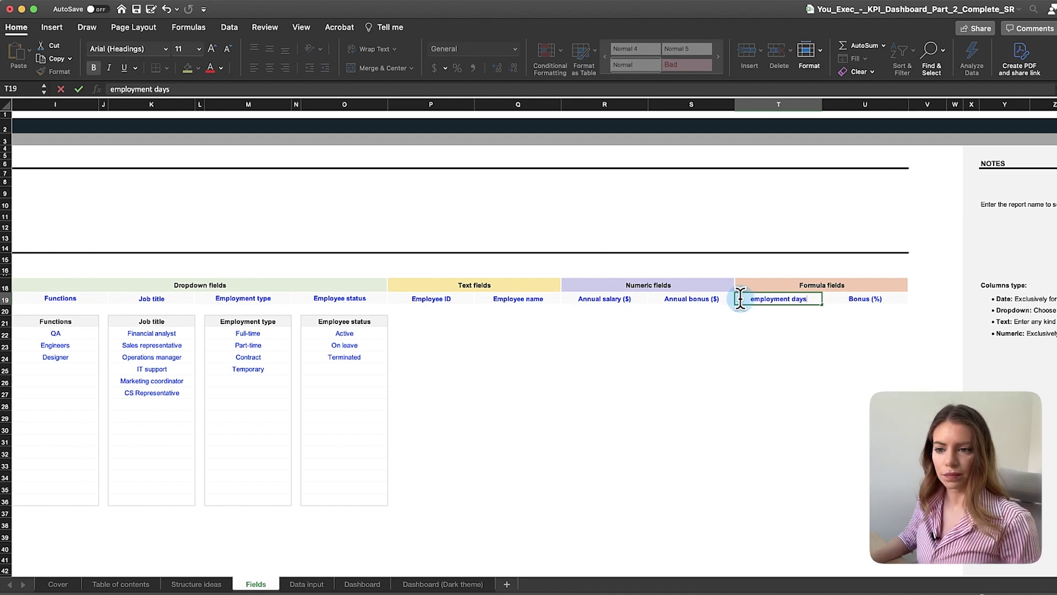
key("Return")
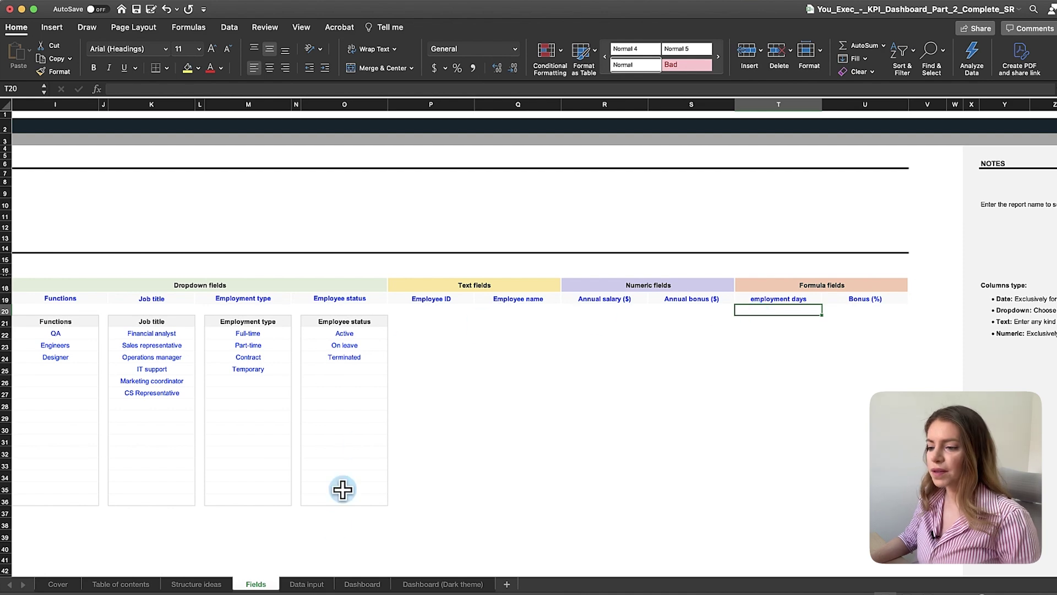
Step: Review the Hire date, Fire date and formula headings on the Fields sheet, comparing the formula columns with the Data input sheet
left_click_drag(308, 570, 236, 568)
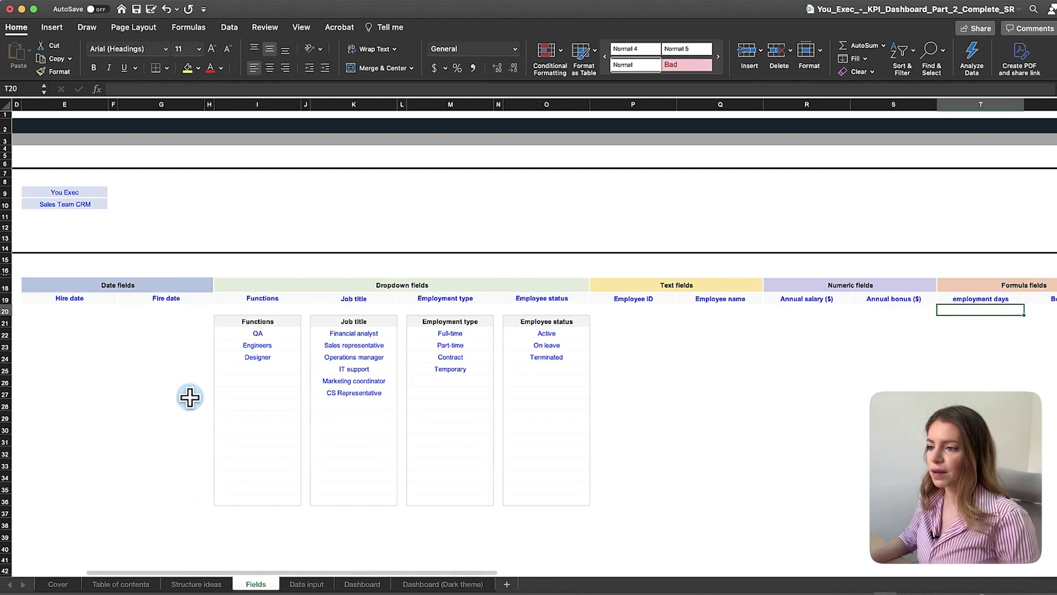
left_click(165, 298)
left_click(55, 301)
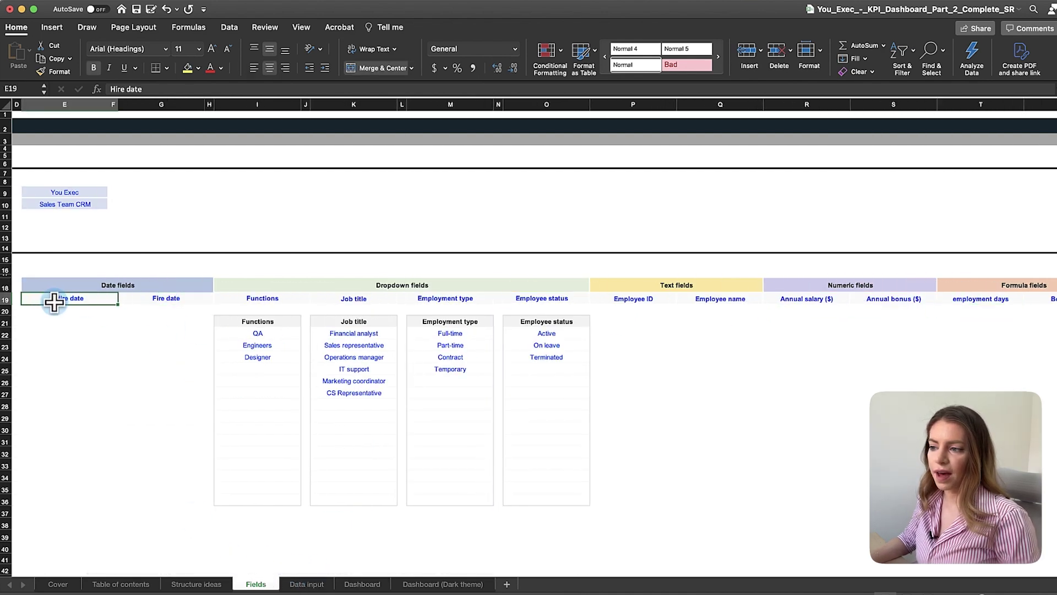
left_click(966, 286)
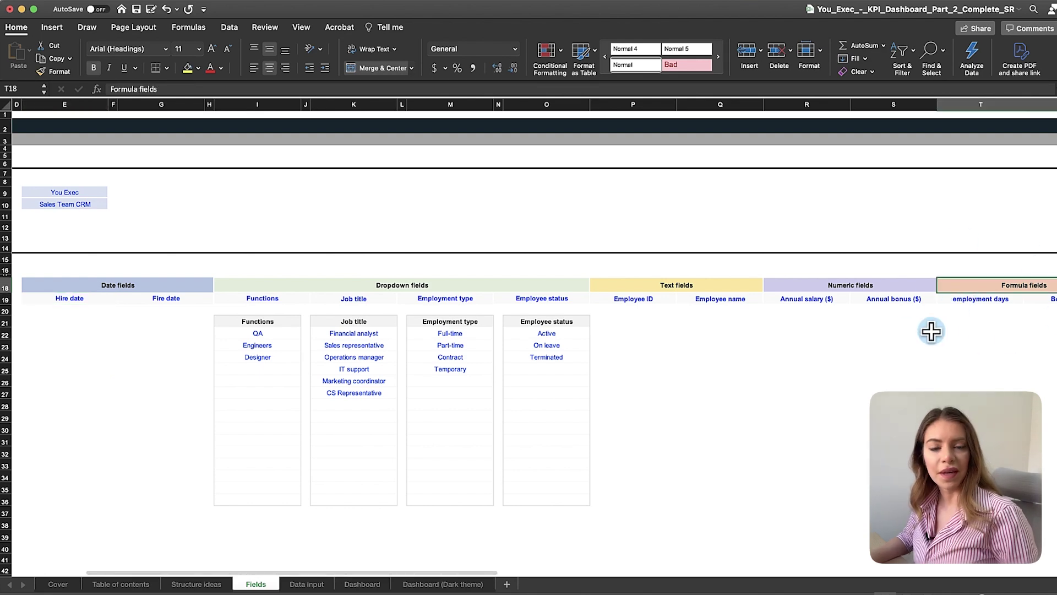
left_click(319, 585)
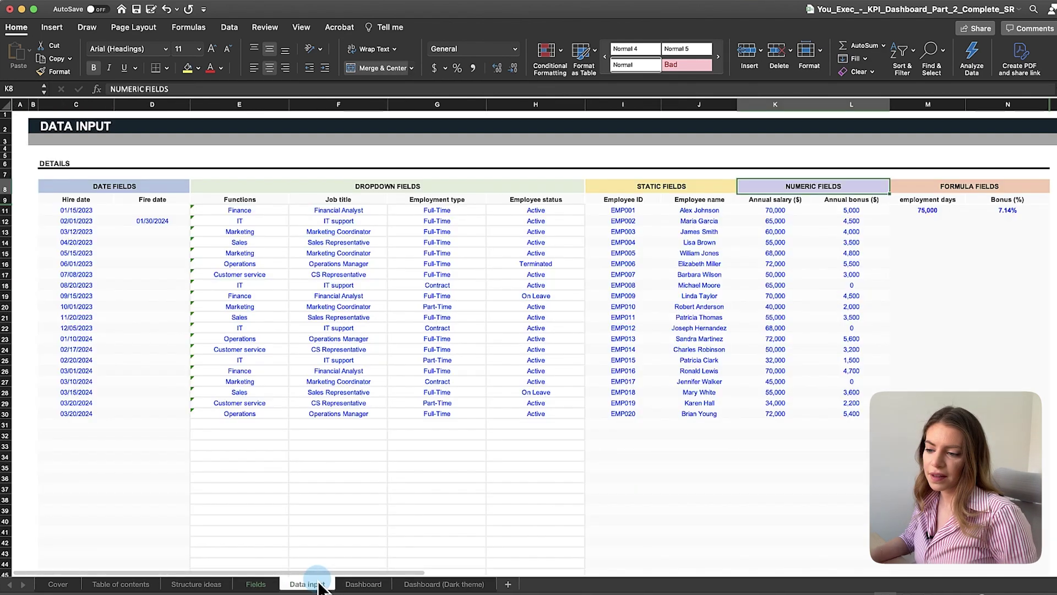
left_click(968, 187)
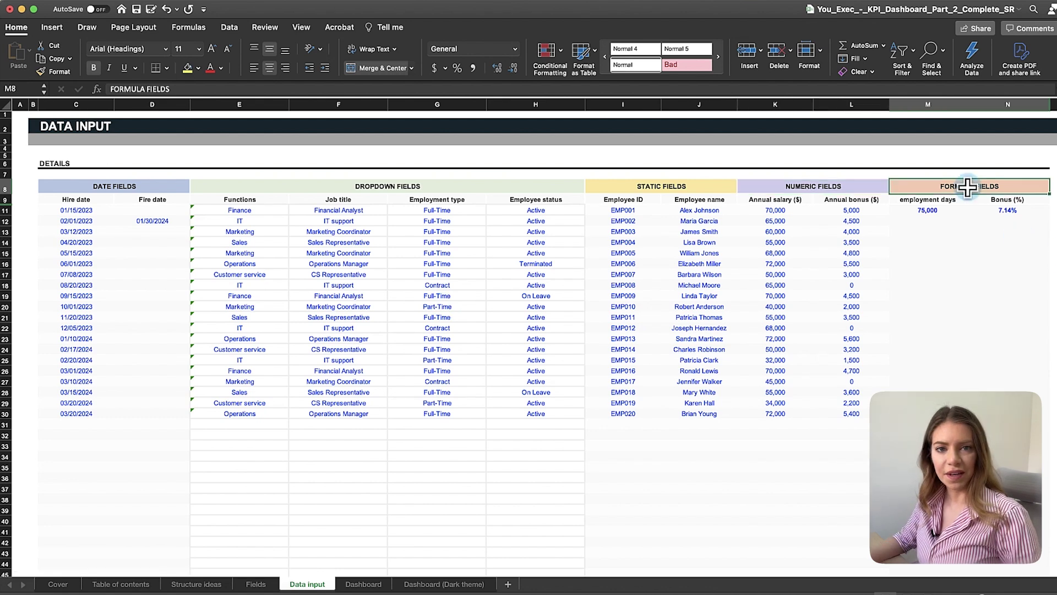
left_click(255, 582)
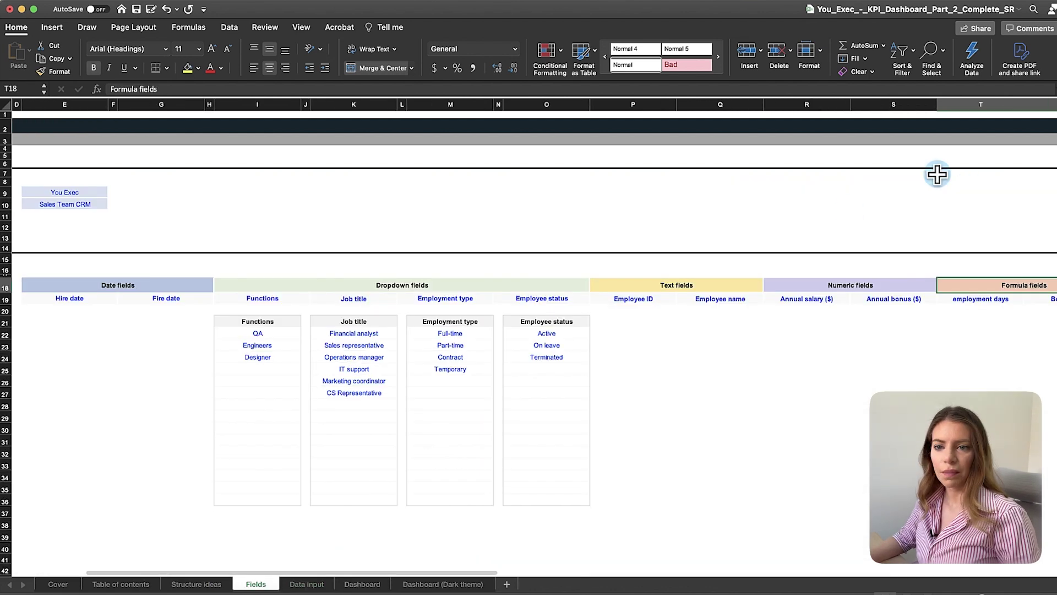
left_click(307, 584)
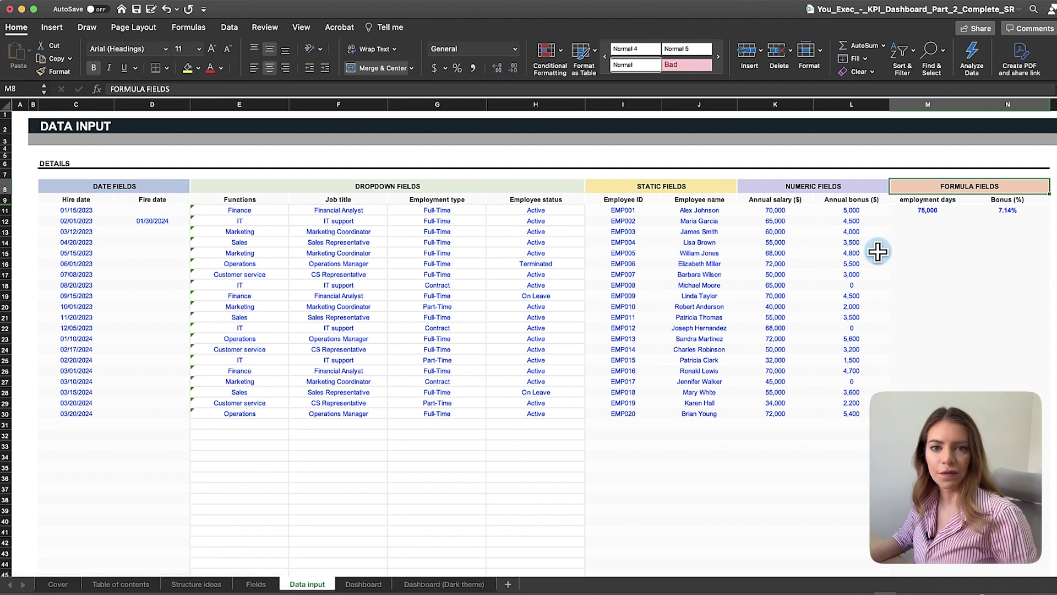
left_click(926, 210)
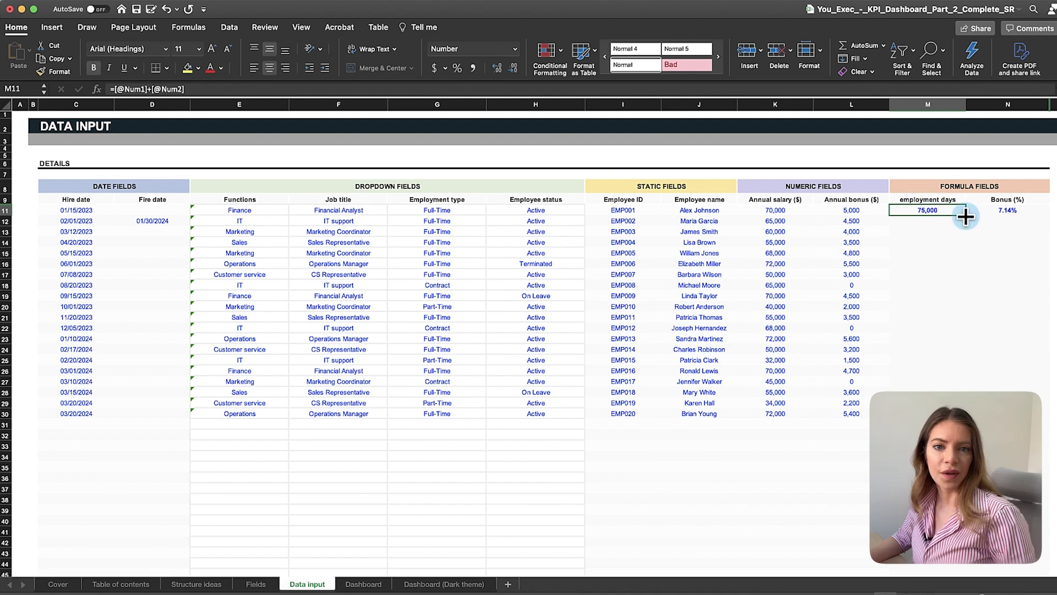
left_click(158, 89)
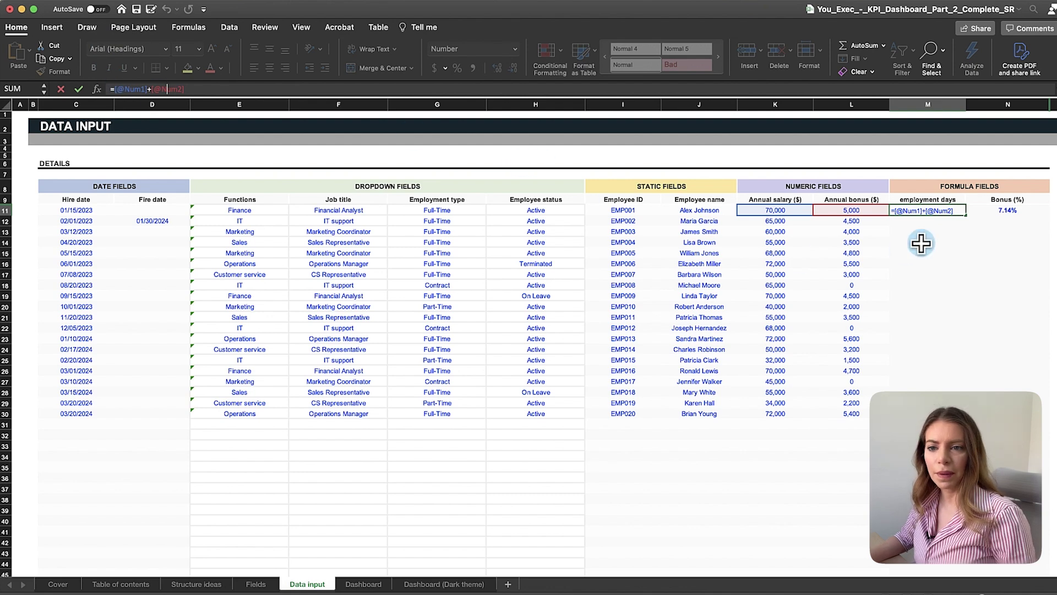
key("Return")
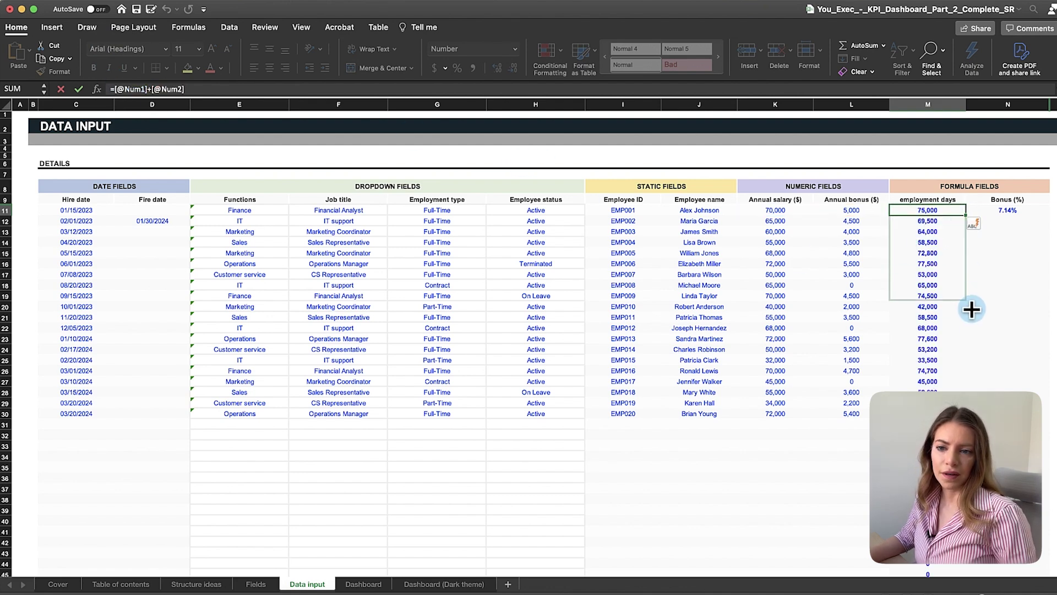
left_click(963, 380)
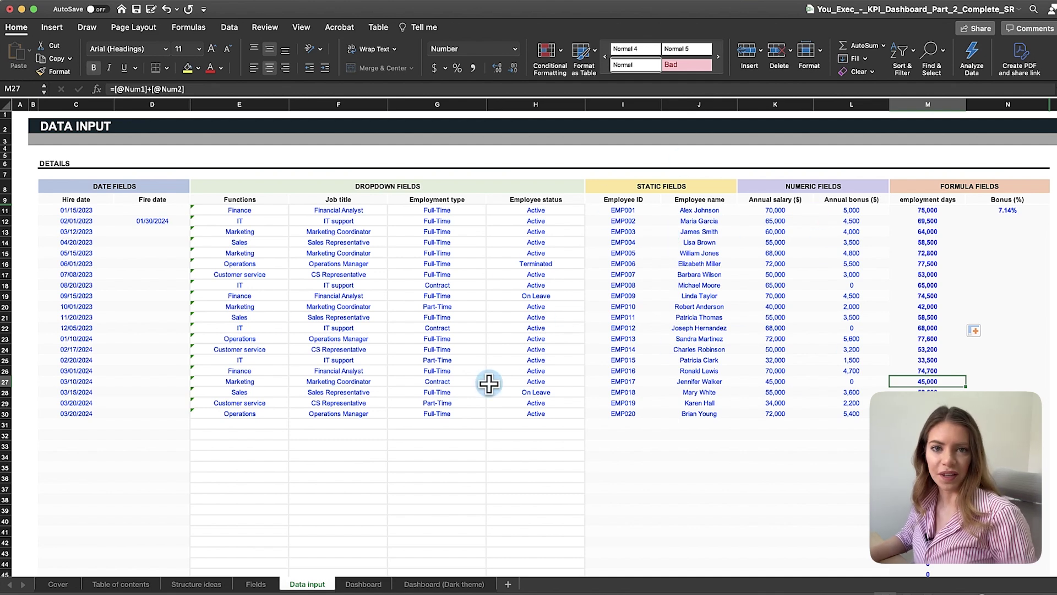
Step: Examine the Dashboard sheet's charts totalled by hire date, including the employment days chart
left_click(361, 584)
scroll(435, 416, "down", 10)
scroll(435, 416, "down", 5)
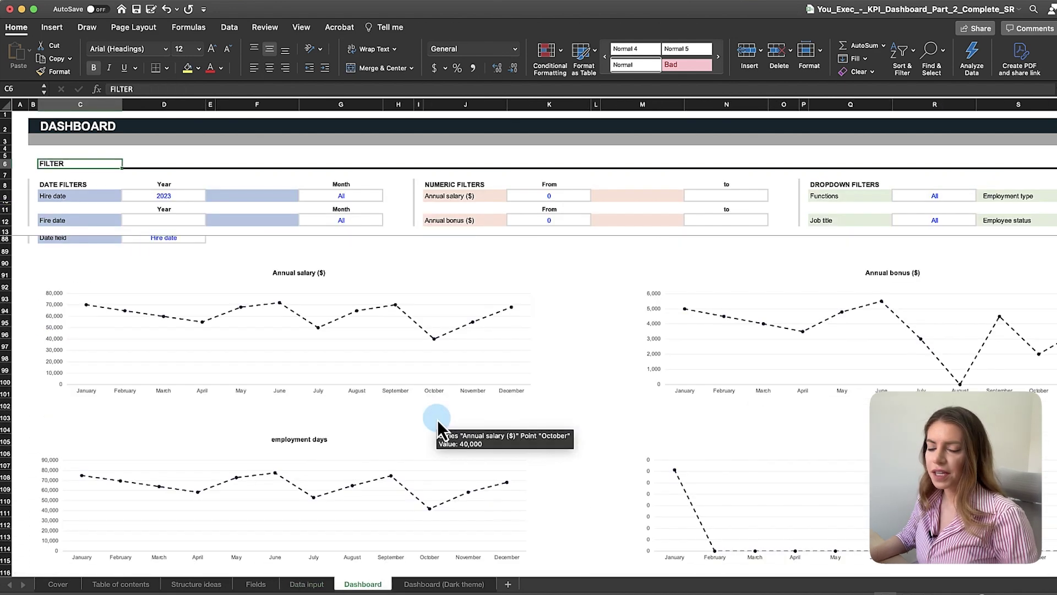
scroll(437, 420, "up", 3)
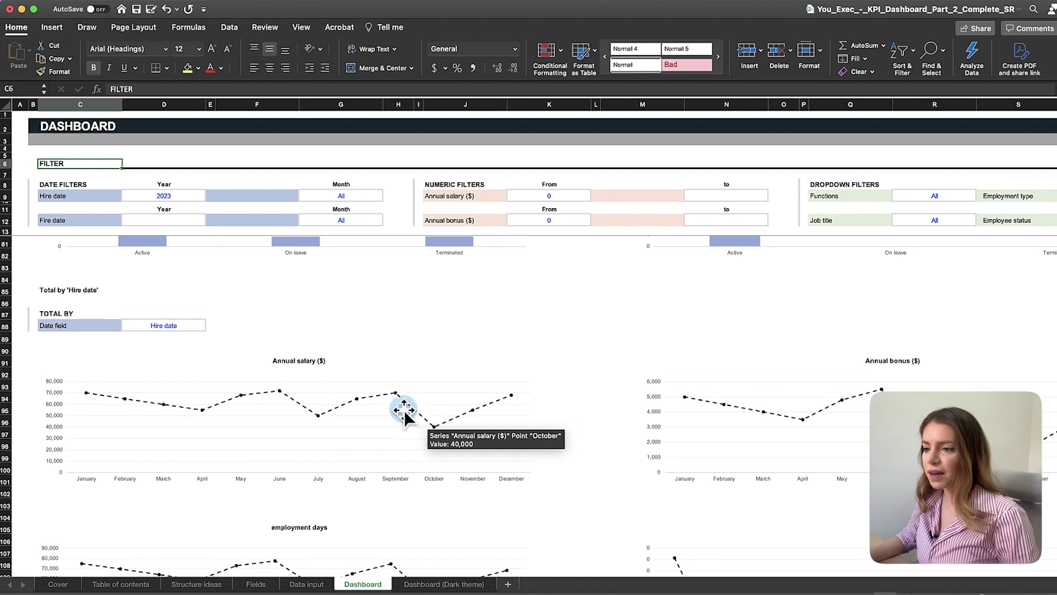
scroll(429, 410, "up", 1)
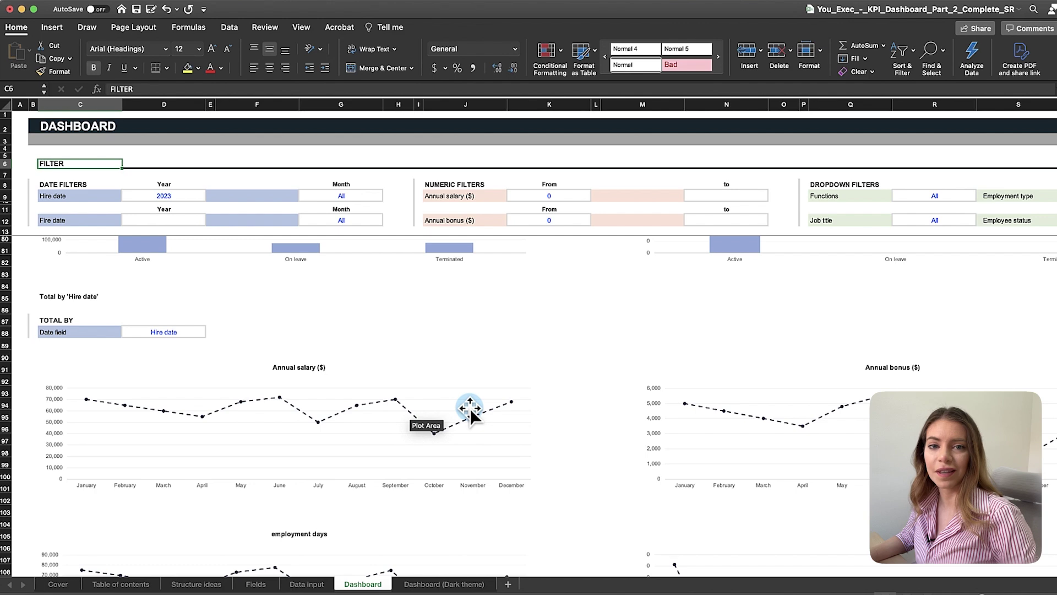
scroll(470, 413, "down", 1)
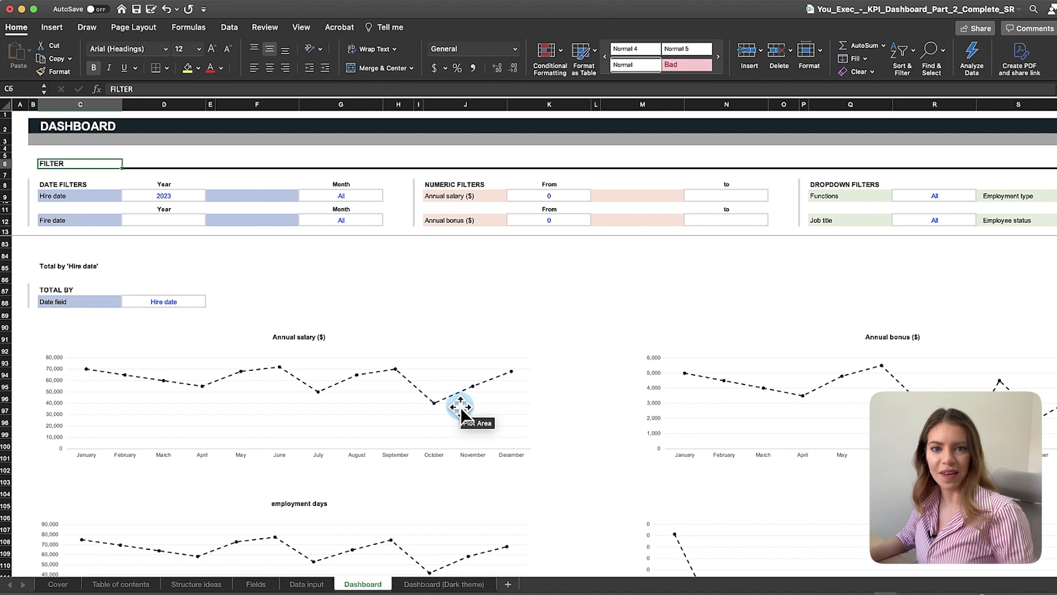
scroll(697, 420, "up", 1)
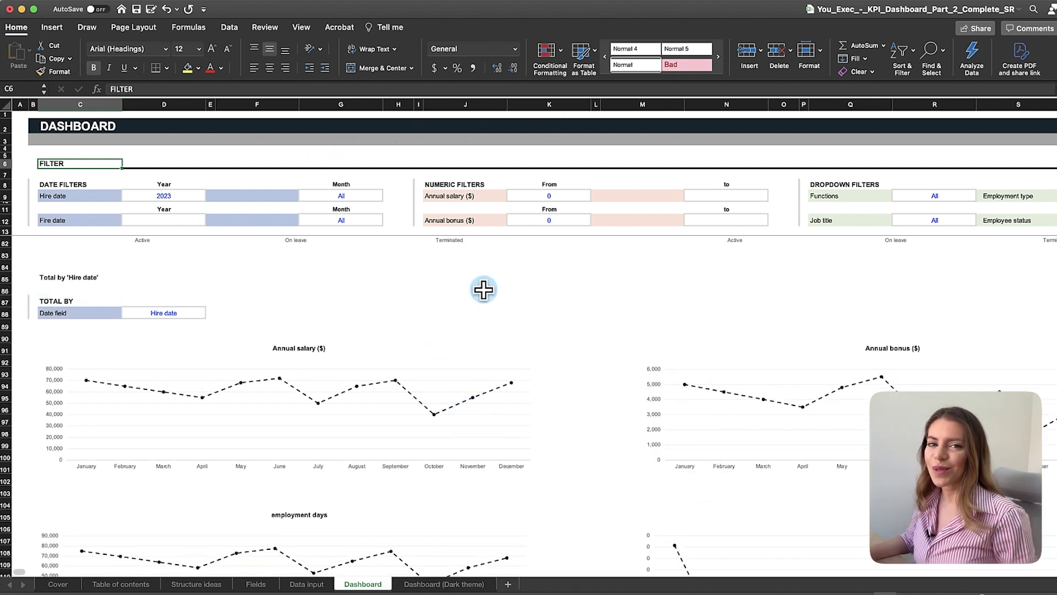
Step: Compare the dark theme dashboard with the standard Dashboard and the Data input sheet
left_click(447, 583)
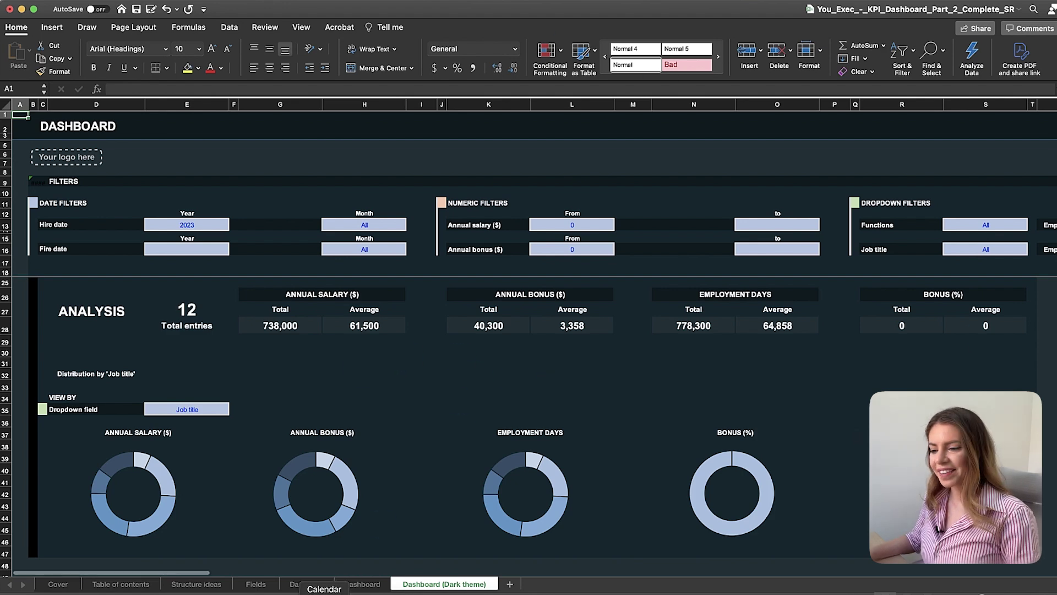
left_click(307, 584)
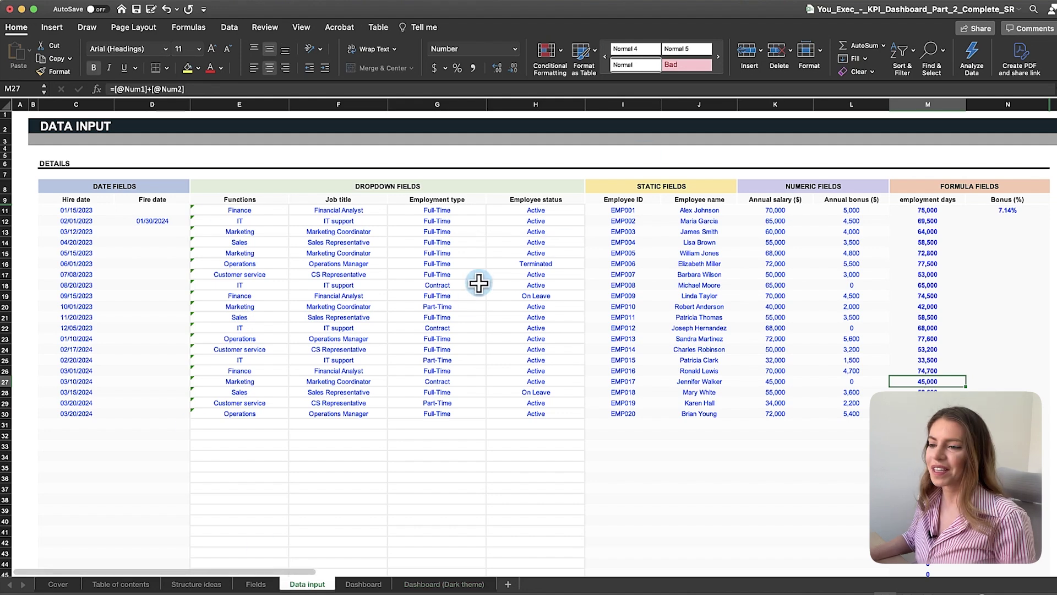
left_click(376, 585)
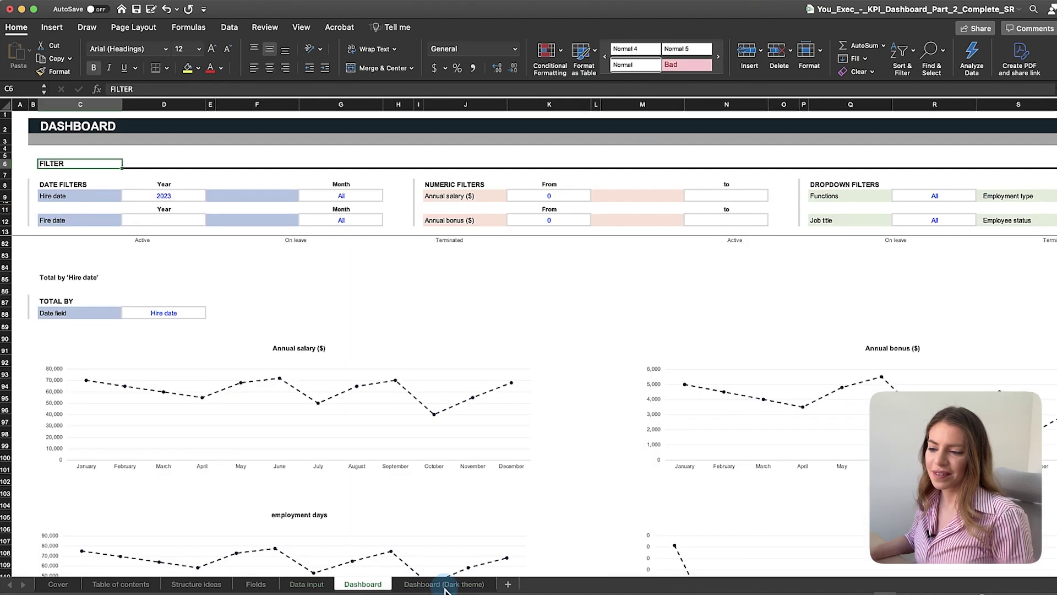
left_click(443, 584)
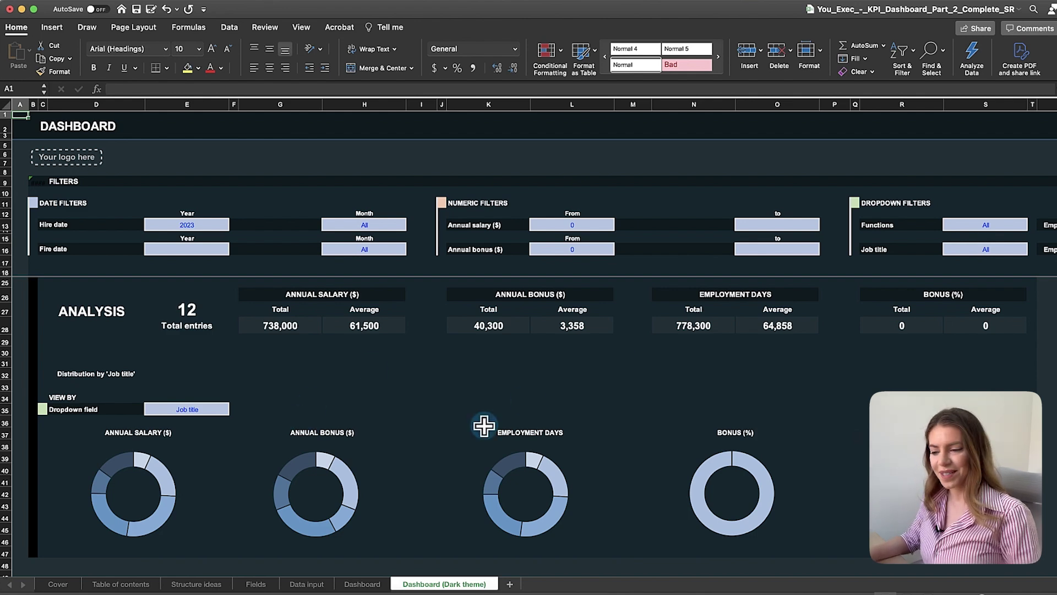
left_click(304, 585)
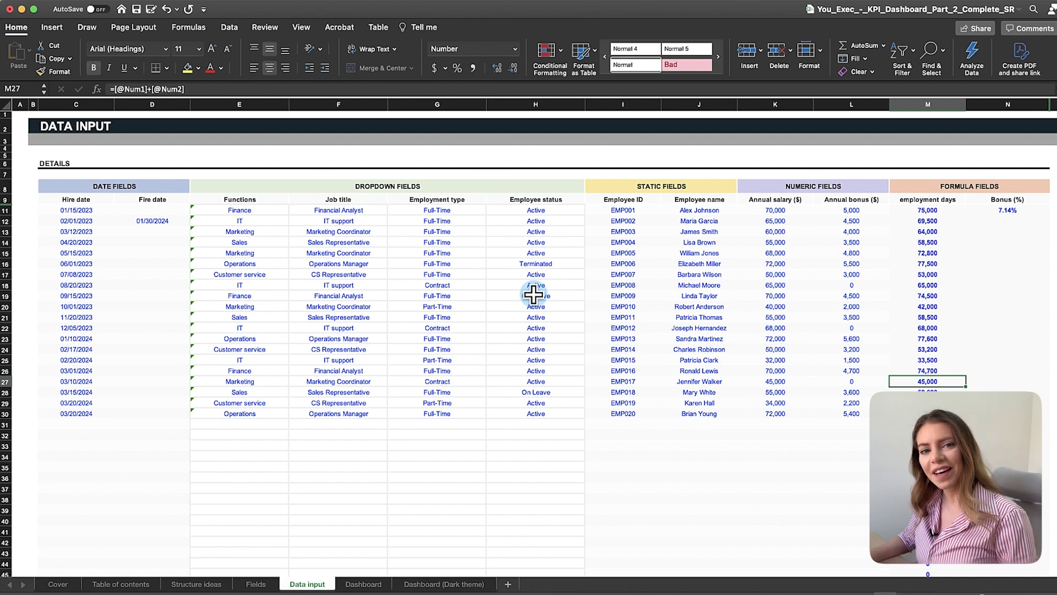
Step: Look through the Dashboard sheet's charts down to the hire date count and average analysis sections
left_click(364, 584)
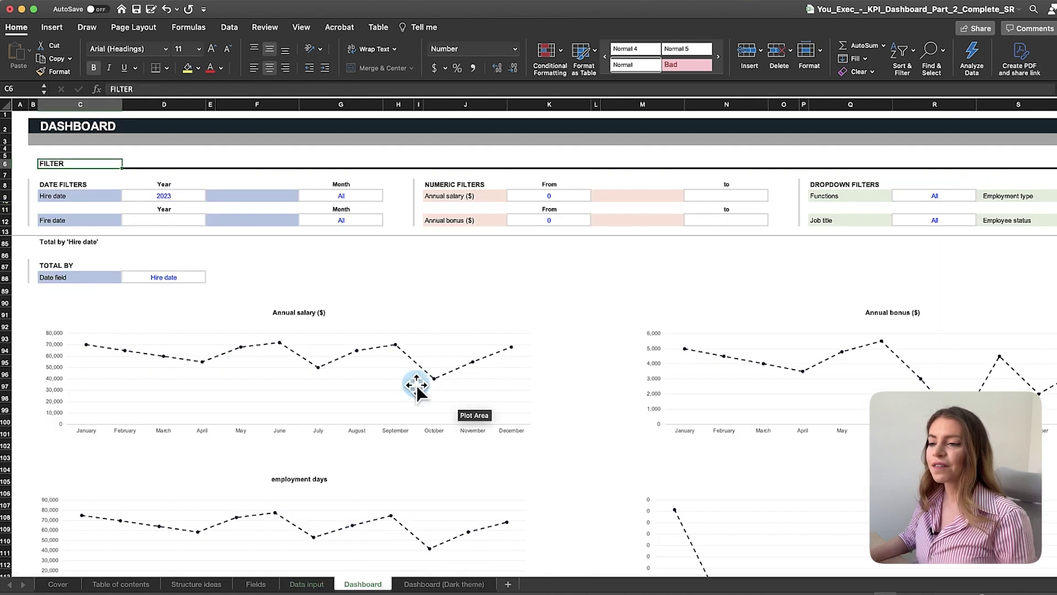
scroll(563, 418, "down", 10)
scroll(564, 420, "down", 7)
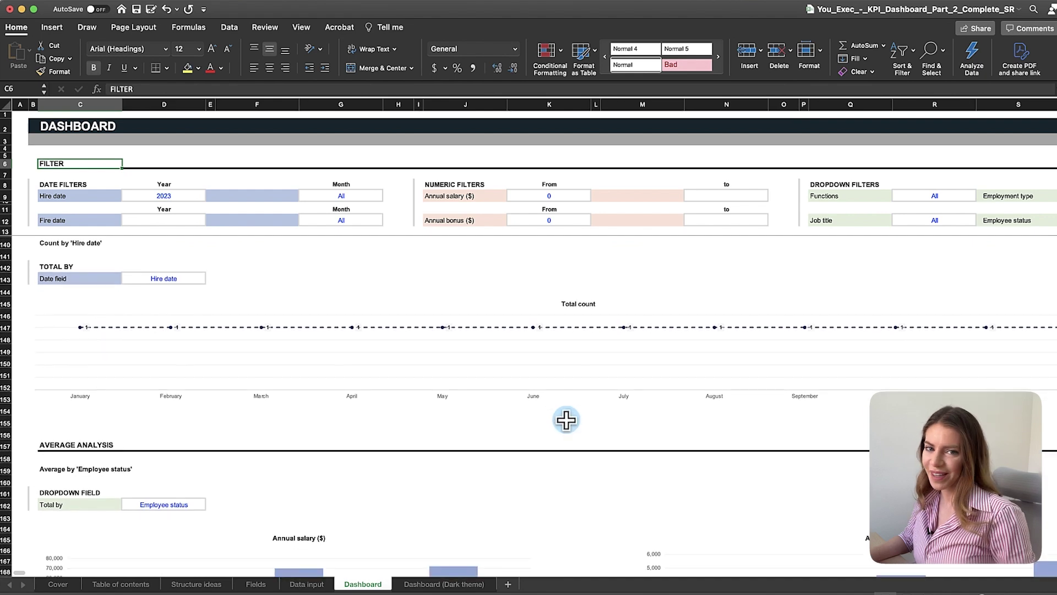